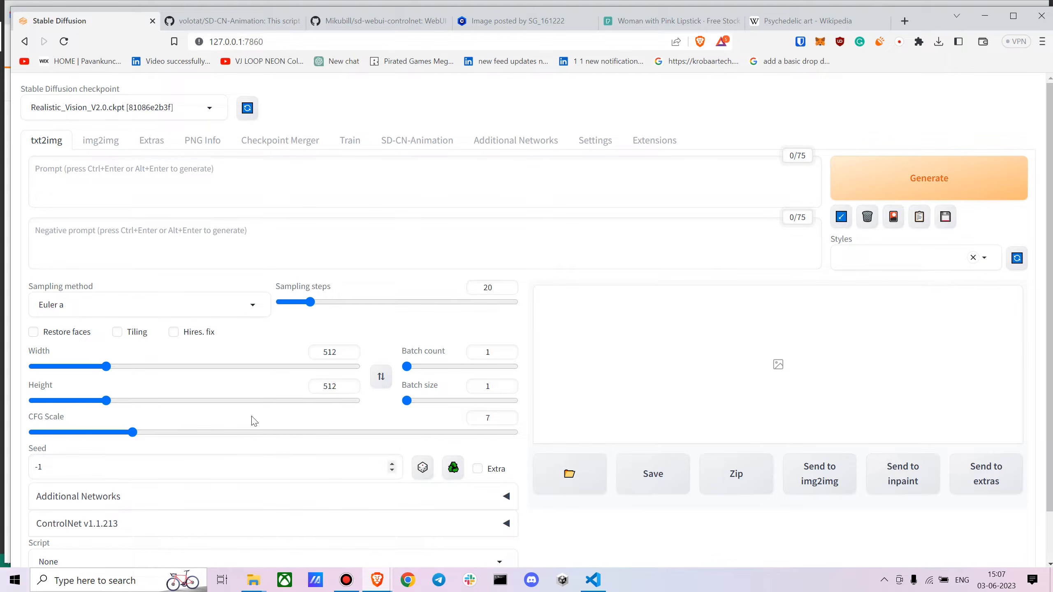
# - Play ma1.mp4 from the vid2vid output folder to view the source footage, and close the player
pyautogui.moveTo(253, 580)
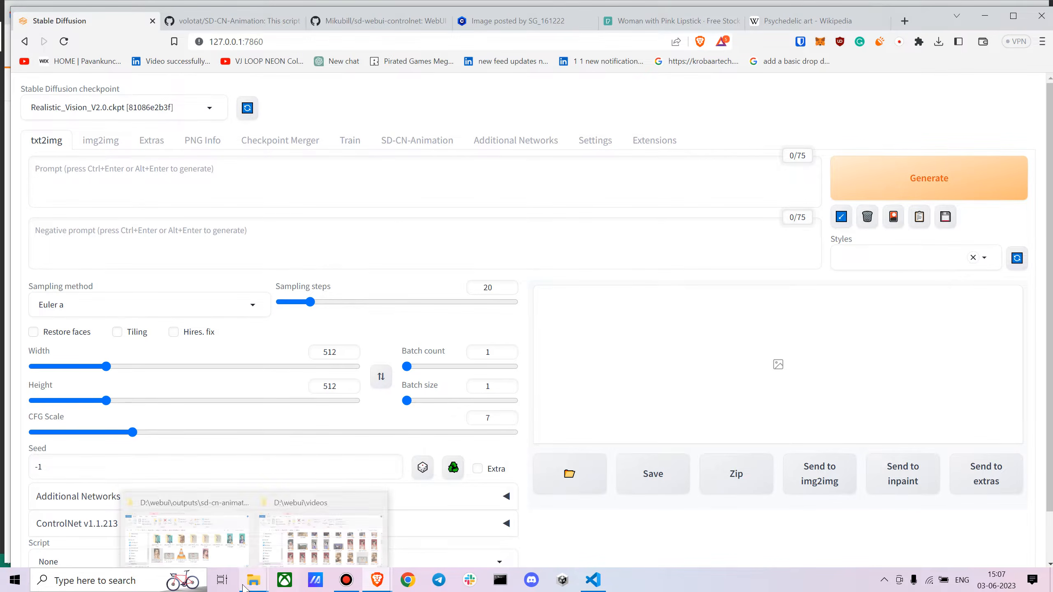
pyautogui.click(218, 535)
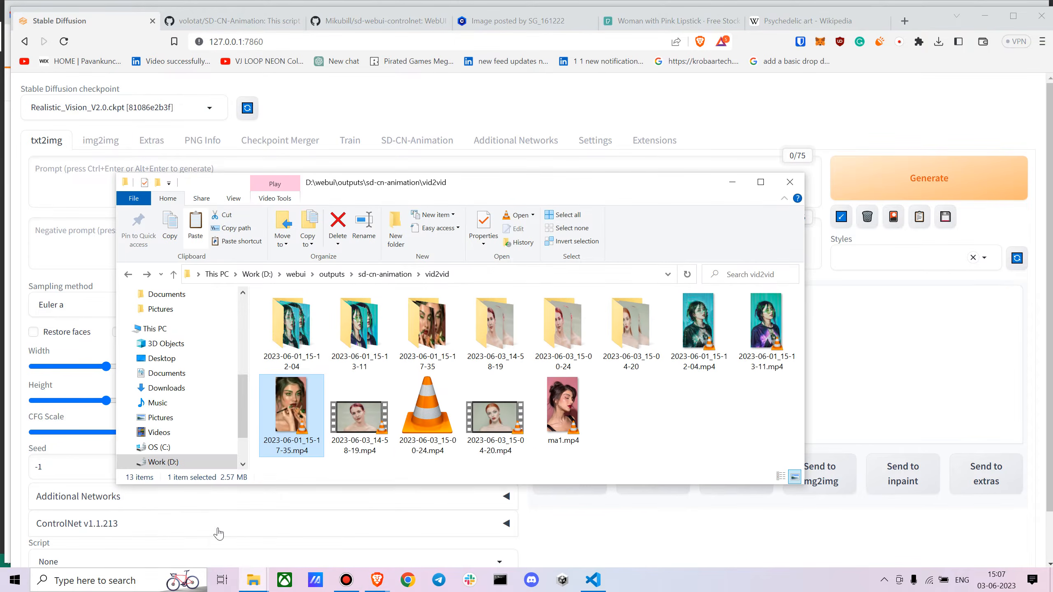
pyautogui.doubleClick(561, 428)
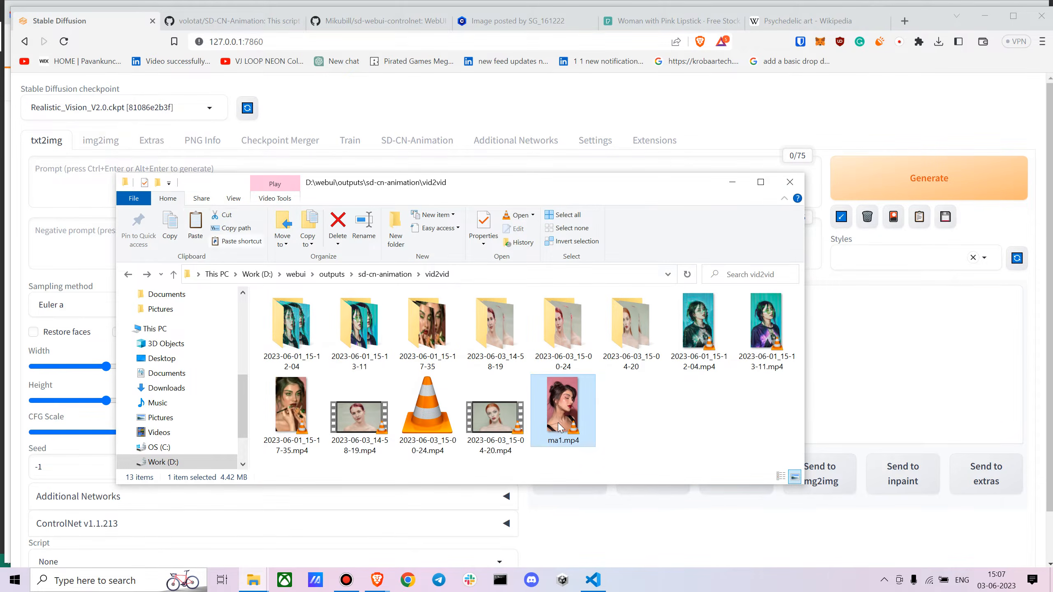
pyautogui.scroll(-1, 471, 245)
pyautogui.scroll(-2, 468, 258)
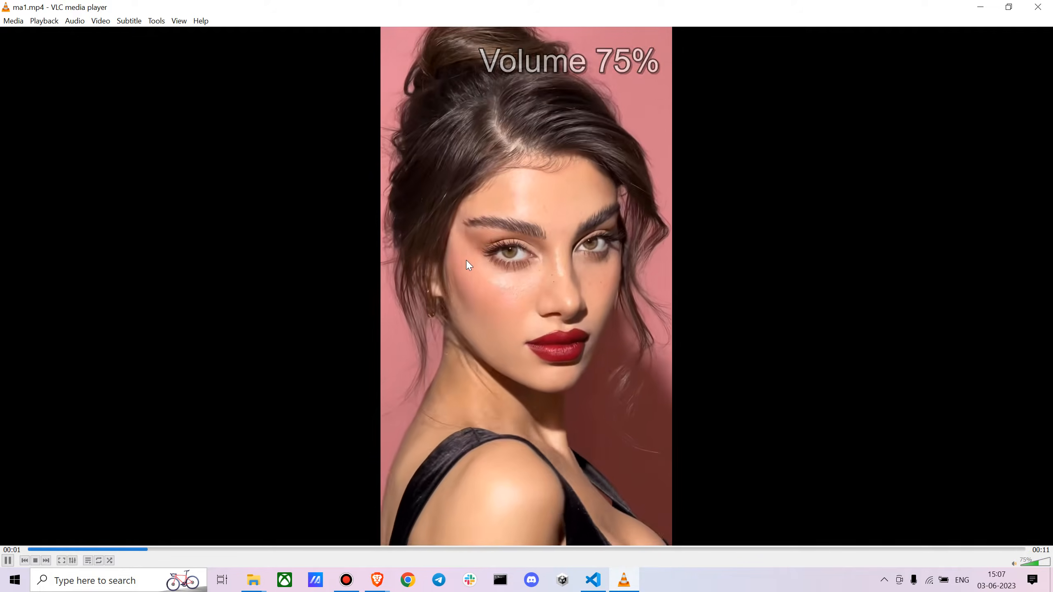
pyautogui.press('space')
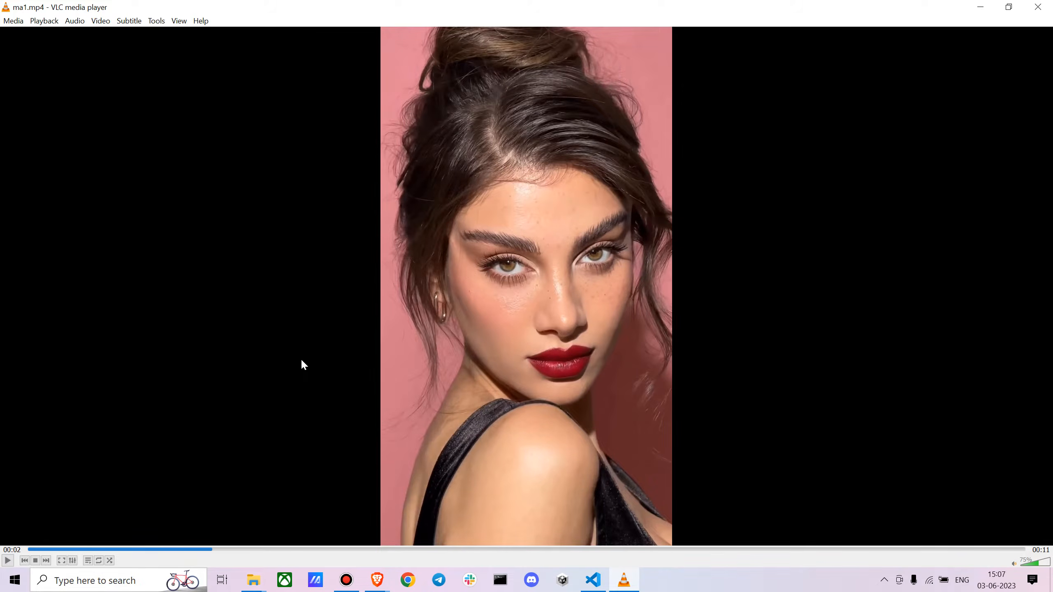
pyautogui.press('space')
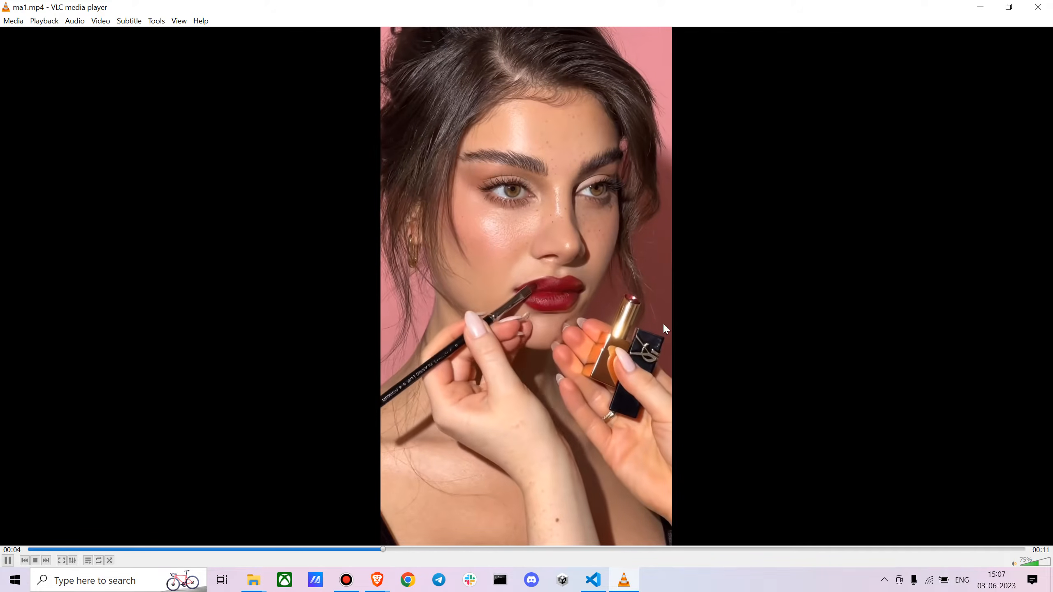
pyautogui.press('space')
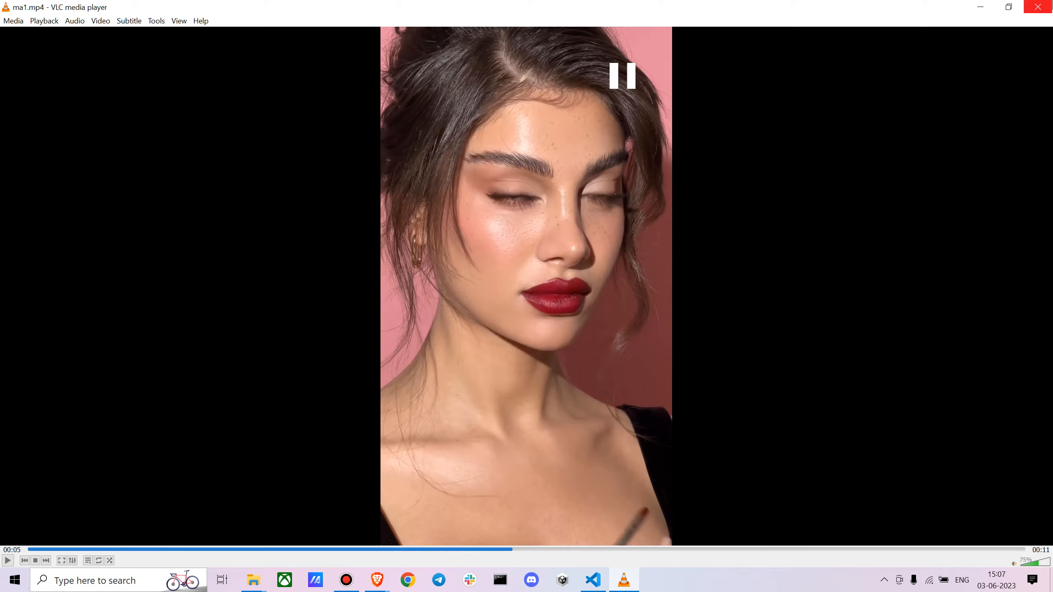
pyautogui.click(1037, 7)
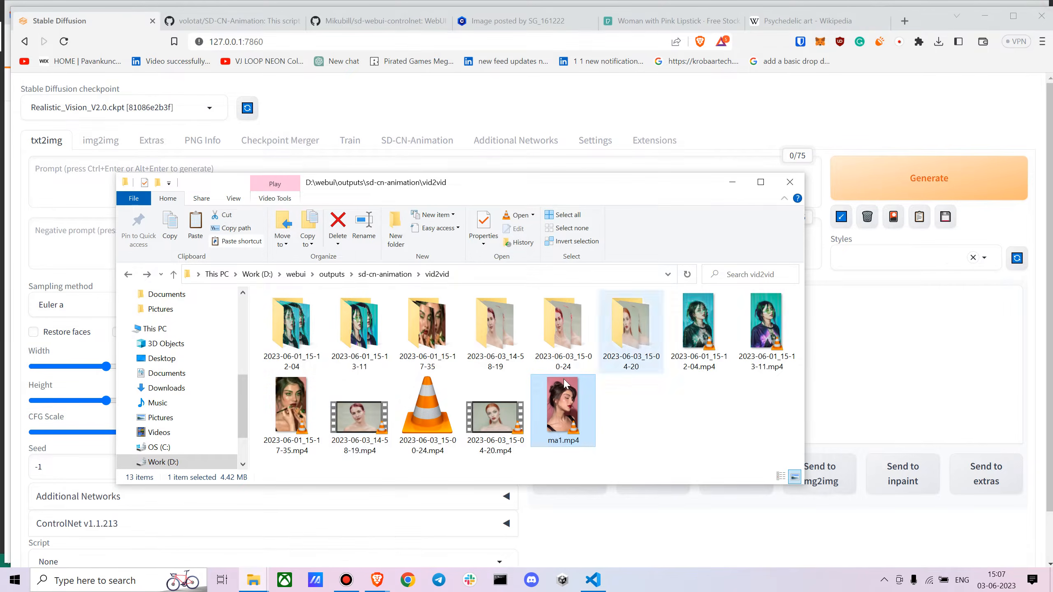
# - Play the stylized video 2023-06-01_15-17-35.mp4, pausing to inspect frames, and put the player and the folder window away
pyautogui.doubleClick(295, 418)
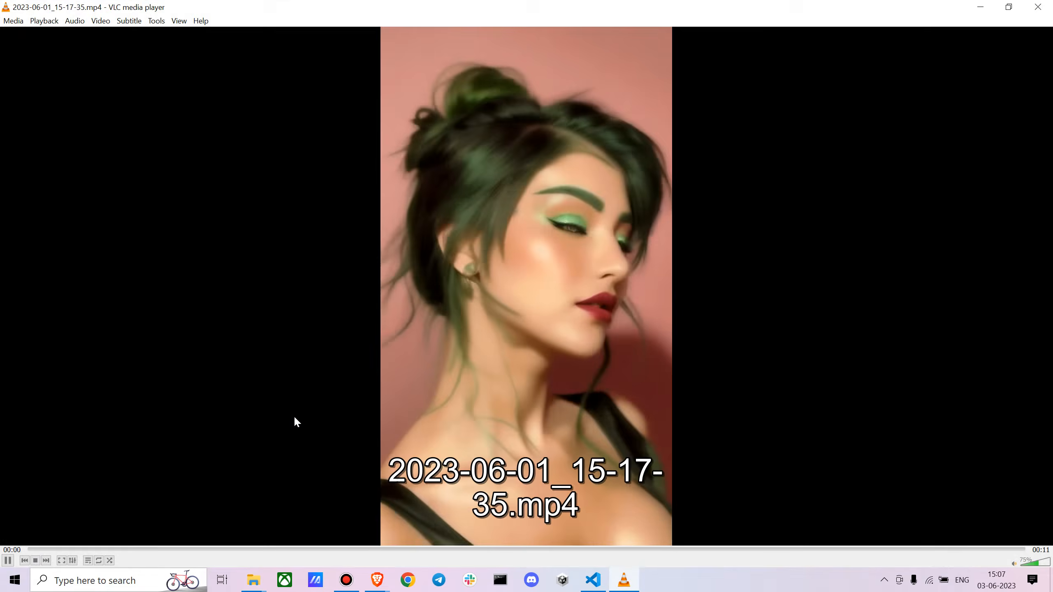
pyautogui.press('space')
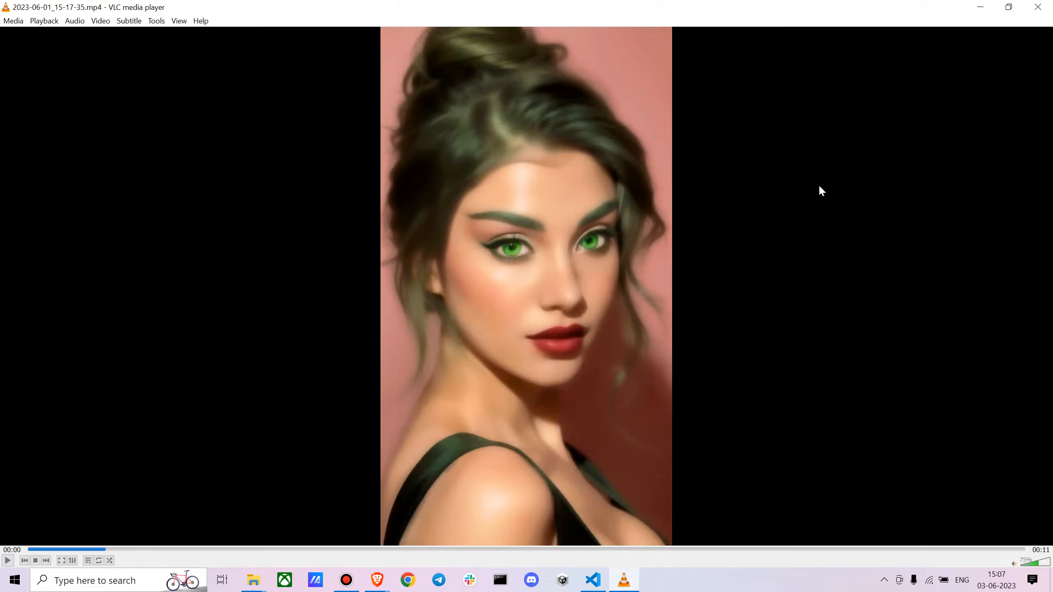
pyautogui.press('space')
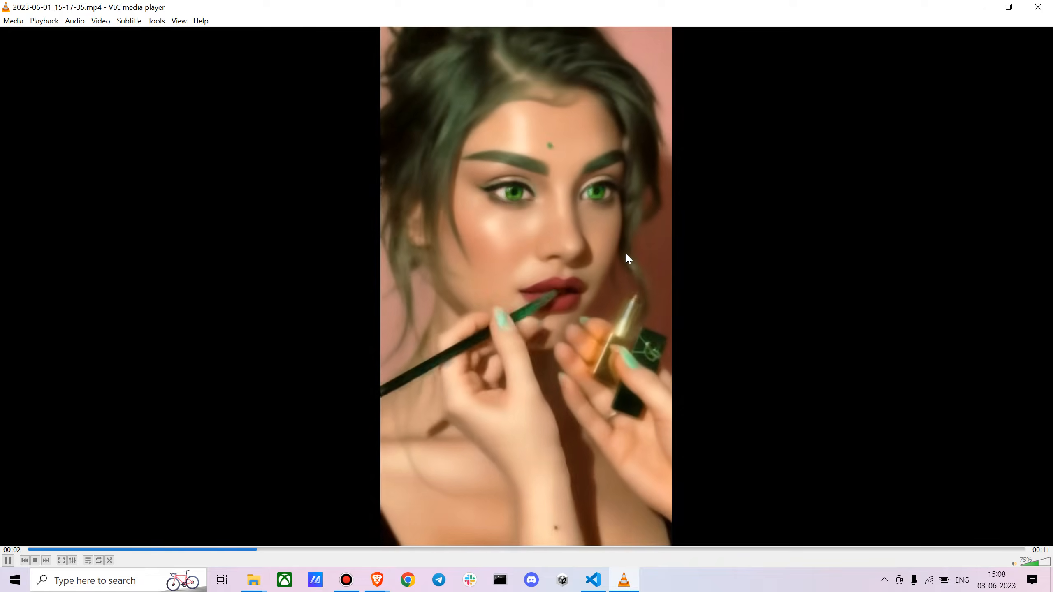
pyautogui.press('space')
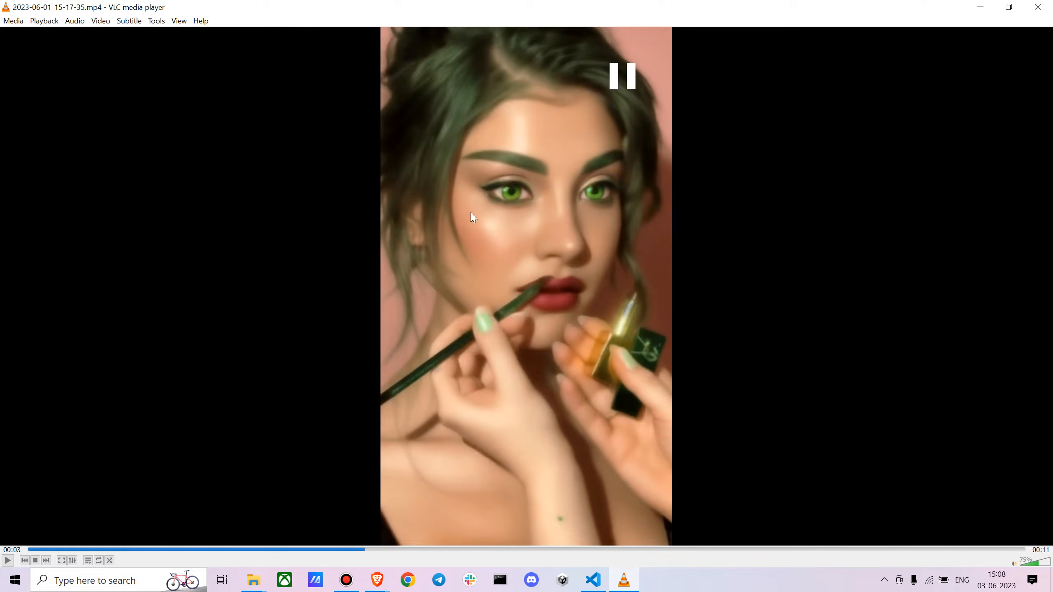
pyautogui.click(1038, 7)
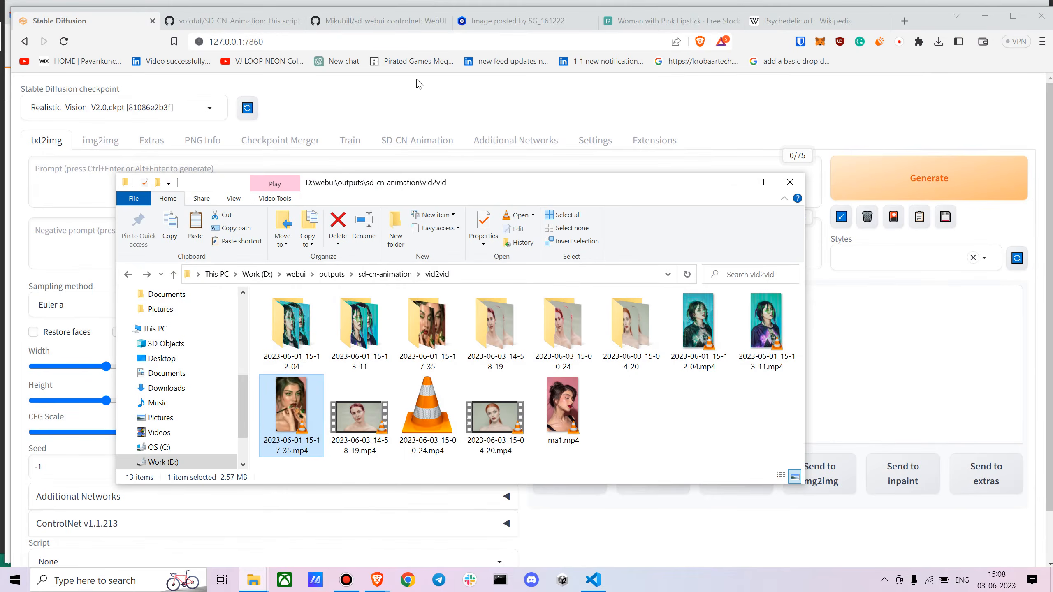
pyautogui.click(732, 183)
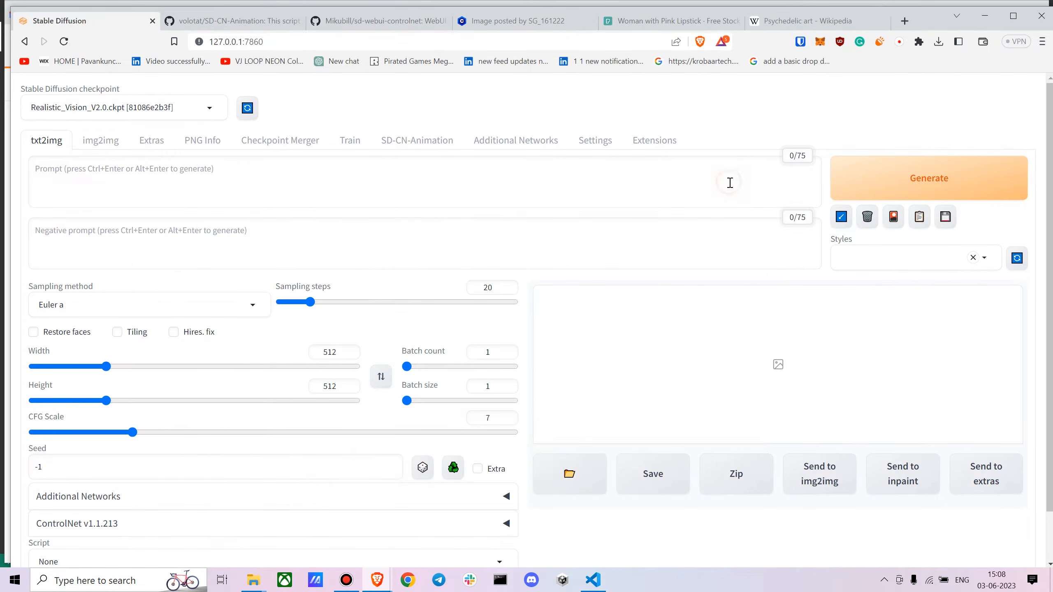
# - Look over the SD-CN-Animation readme's video-to-video examples and the sd-webui-controlnet repository page
pyautogui.click(242, 23)
pyautogui.scroll(15, 500, 372)
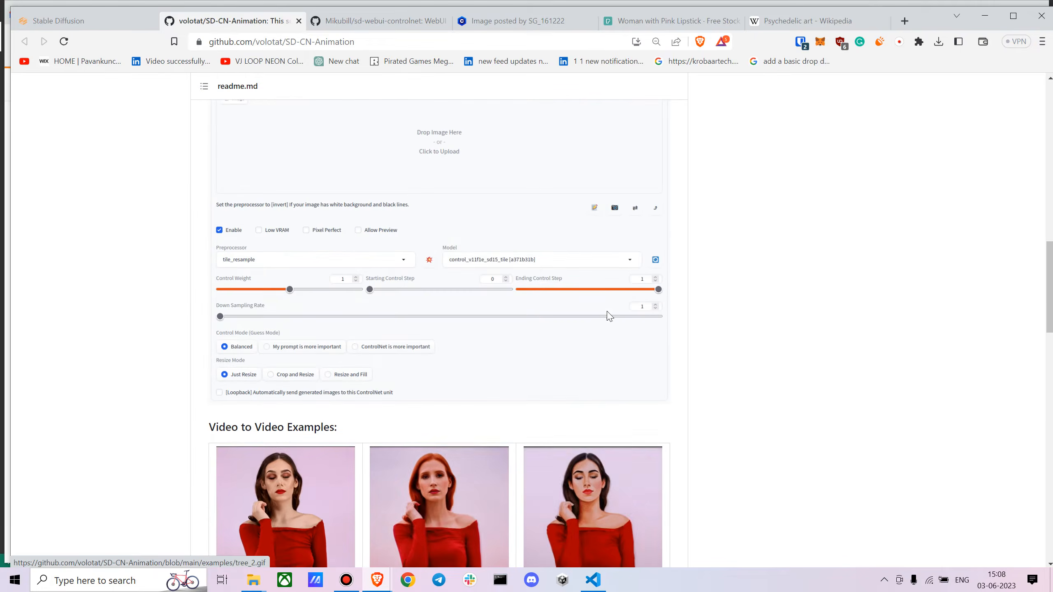
pyautogui.scroll(-5, 500, 371)
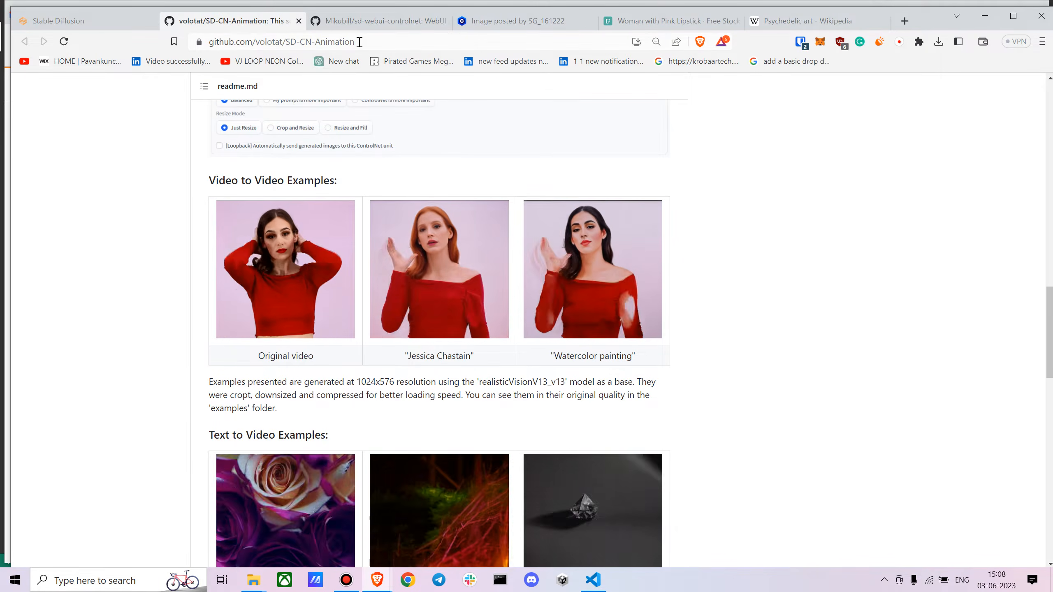
pyautogui.click(376, 22)
pyautogui.click(346, 41)
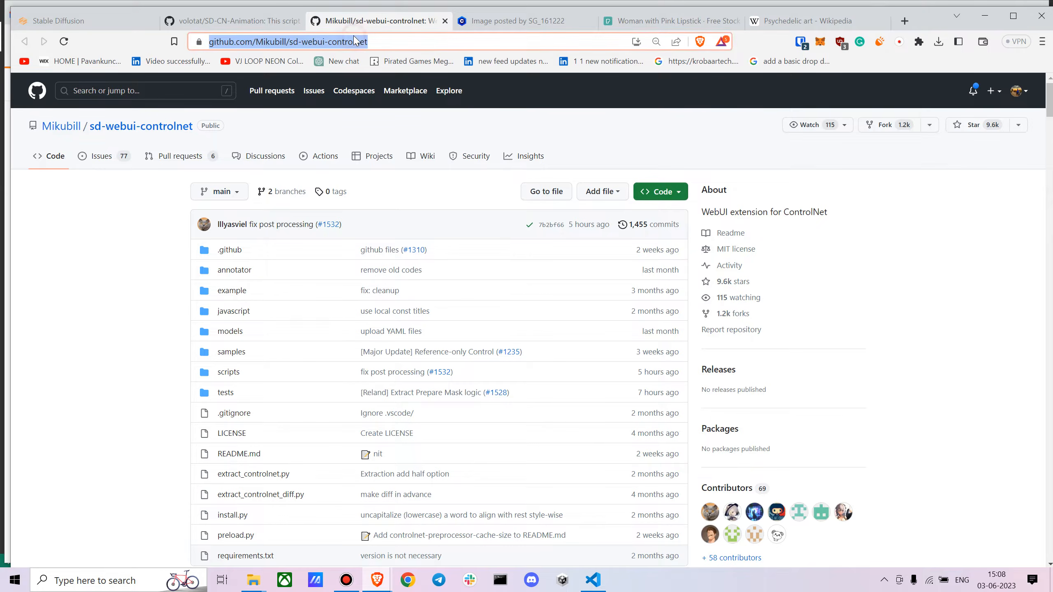
pyautogui.click(93, 14)
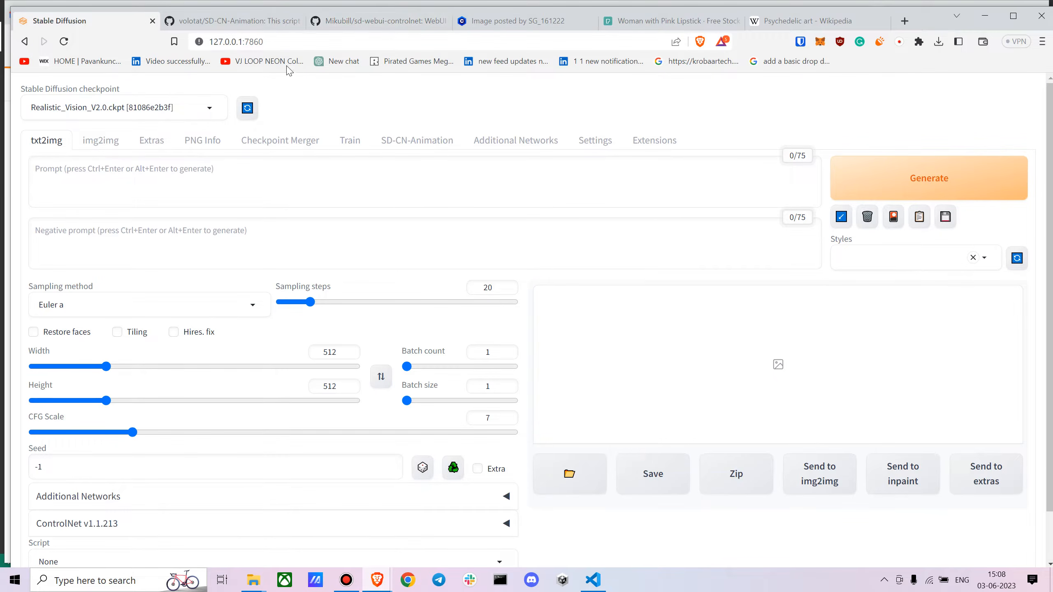
# - Copy the HTTPS clone URL of the sd-webui-controlnet repository
pyautogui.click(361, 23)
pyautogui.click(662, 192)
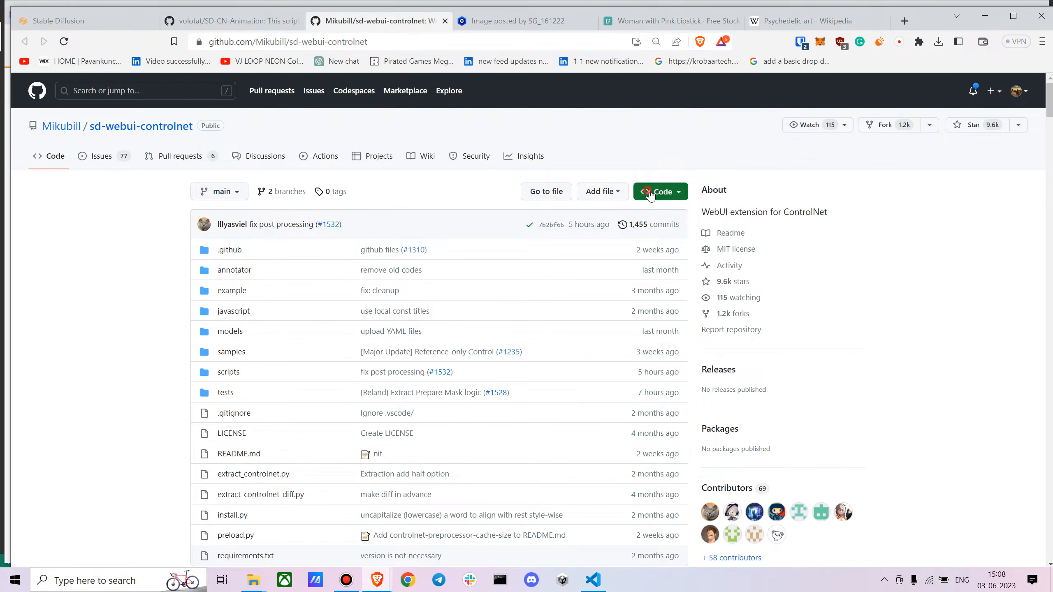
pyautogui.click(667, 291)
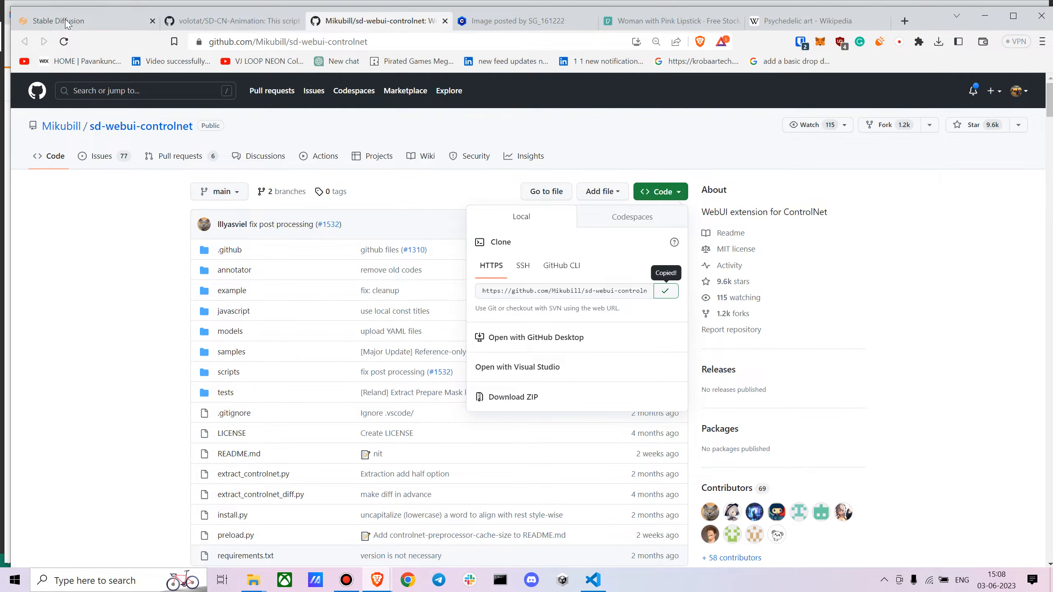
pyautogui.click(101, 26)
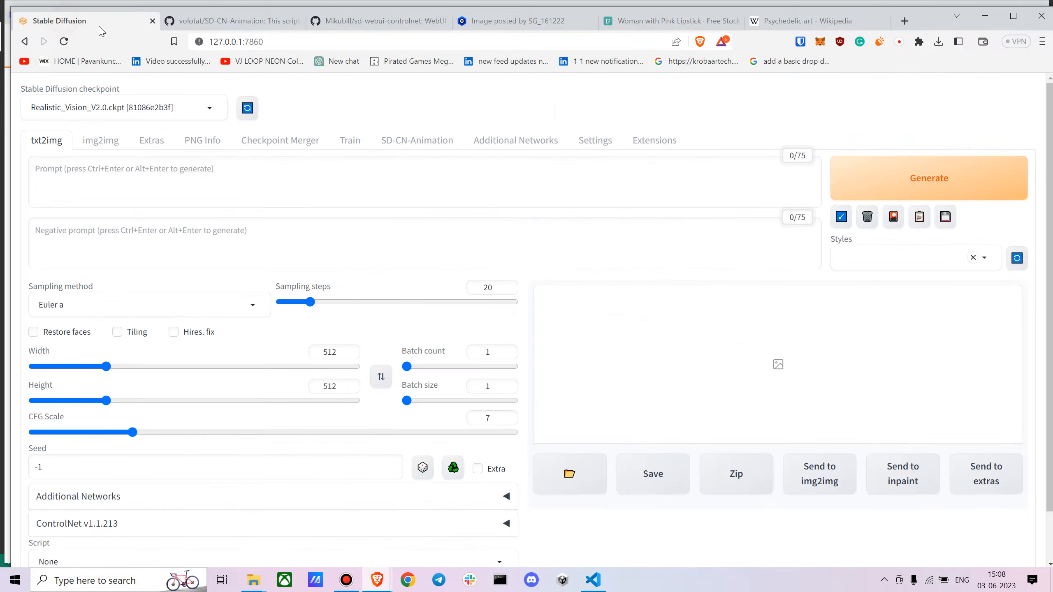
pyautogui.click(653, 142)
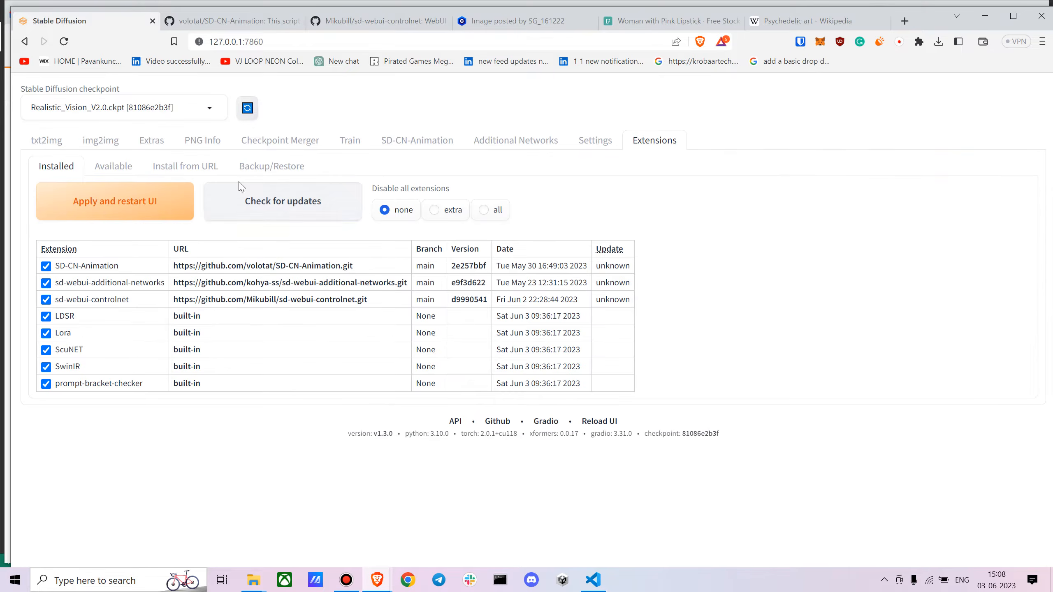
pyautogui.click(164, 170)
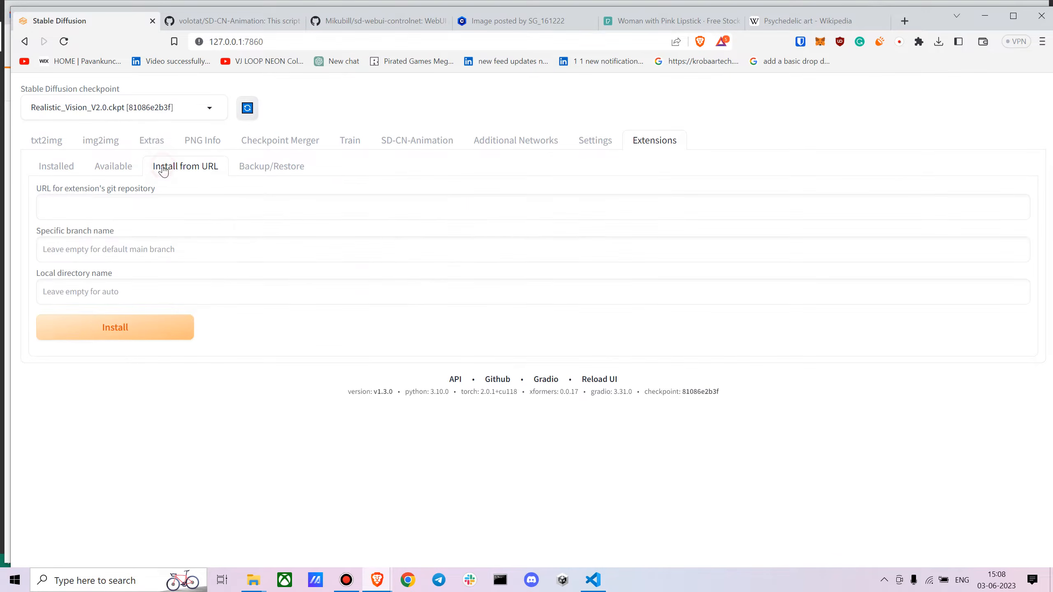
pyautogui.click(190, 209)
pyautogui.hotkey('ctrl', 'v')
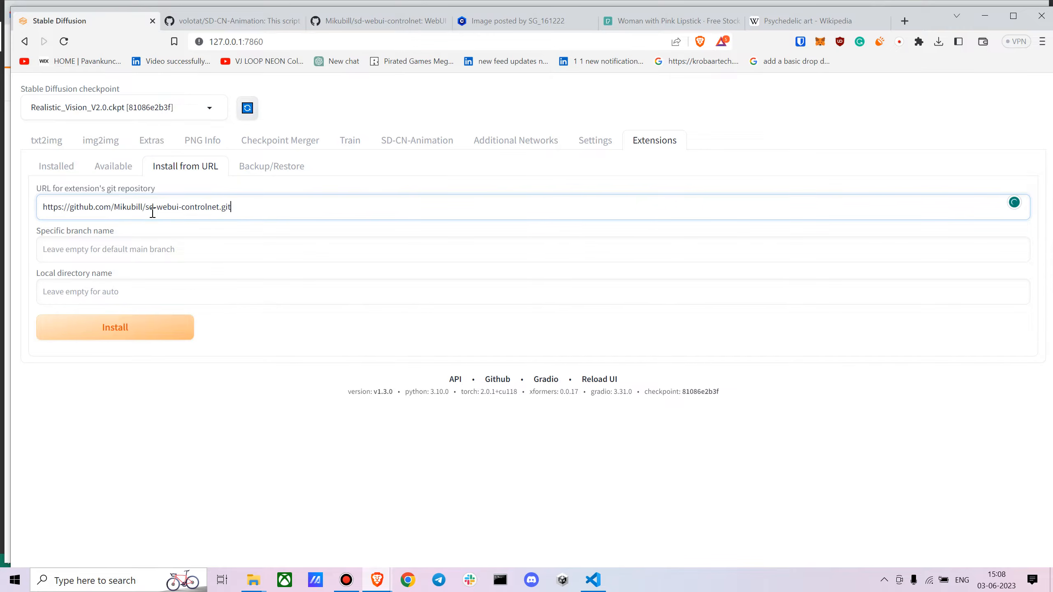
pyautogui.click(110, 337)
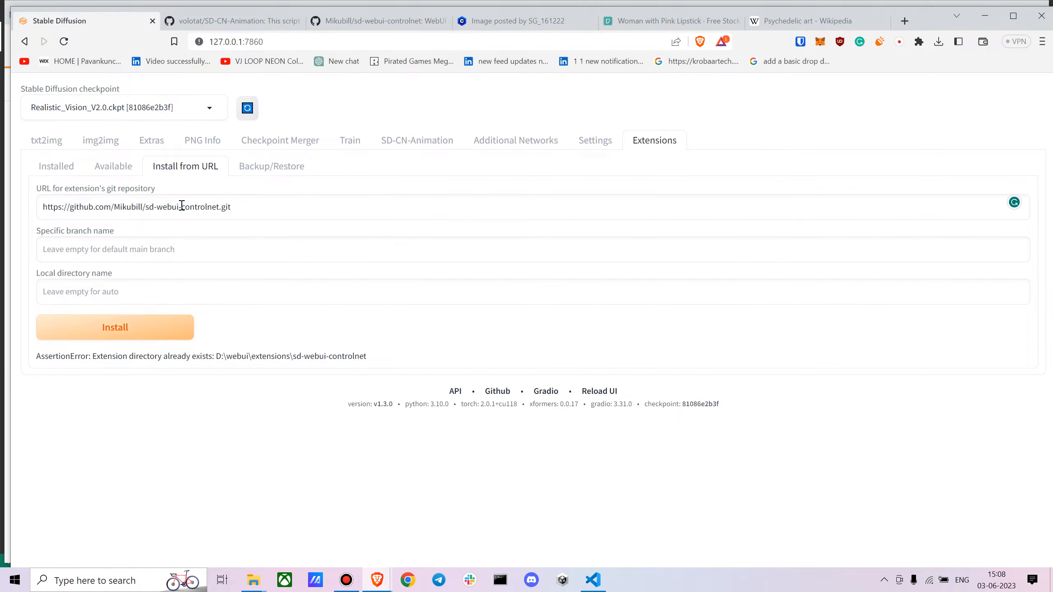
# - Copy the HTTPS clone URL of the SD-CN-Animation repository
pyautogui.click(336, 21)
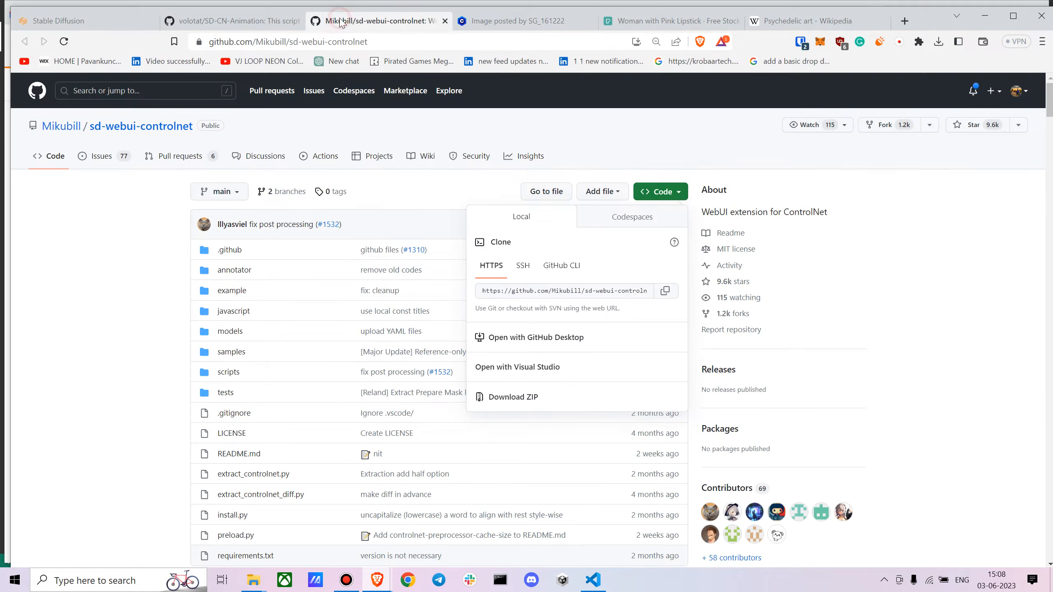
pyautogui.click(663, 291)
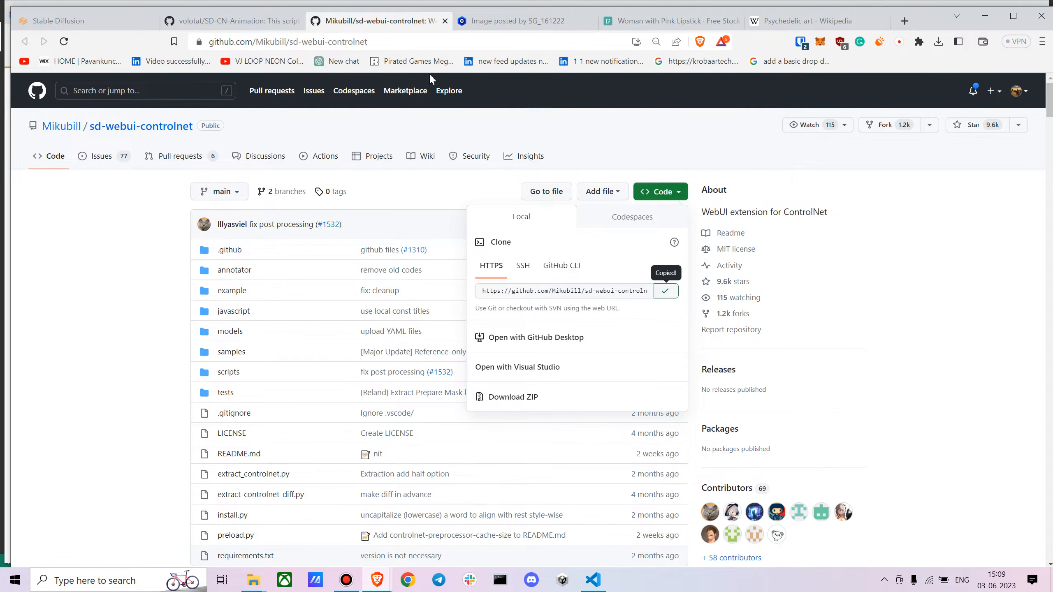
pyautogui.click(232, 21)
pyautogui.scroll(15, 502, 182)
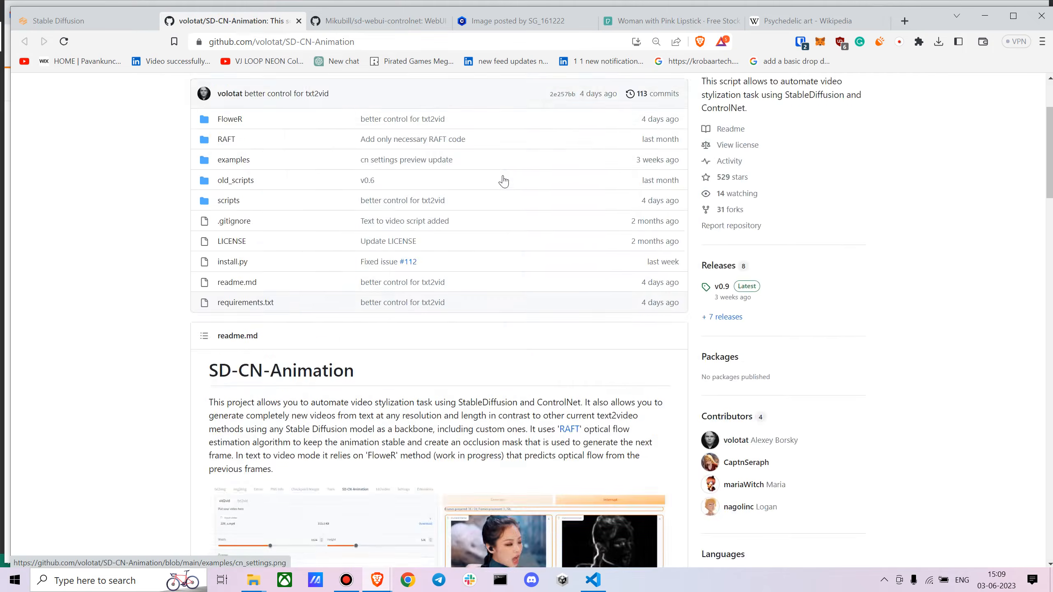
pyautogui.scroll(3, 504, 181)
pyautogui.click(668, 191)
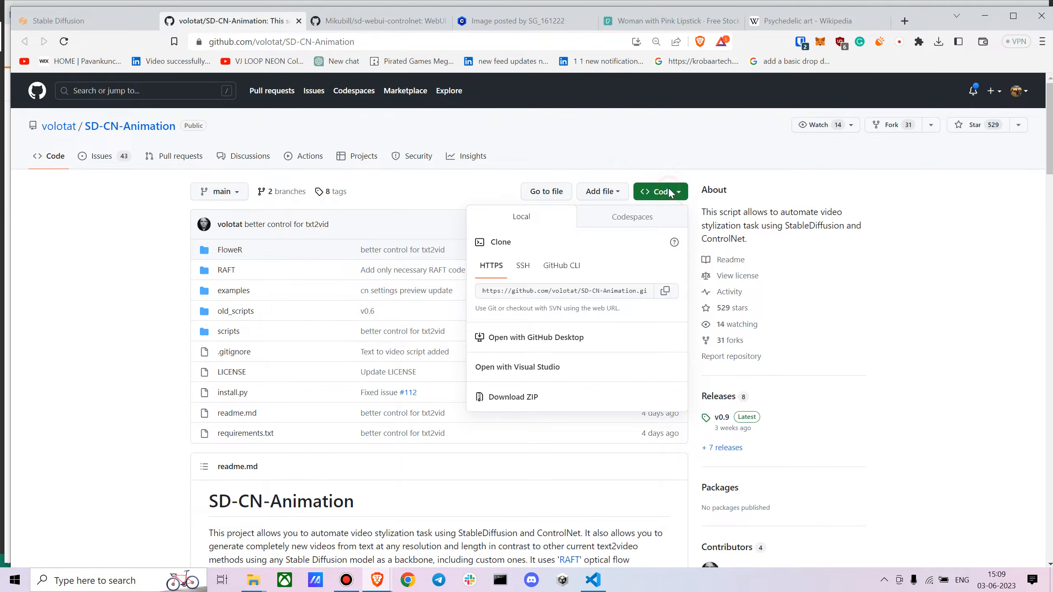
pyautogui.click(666, 292)
pyautogui.click(68, 21)
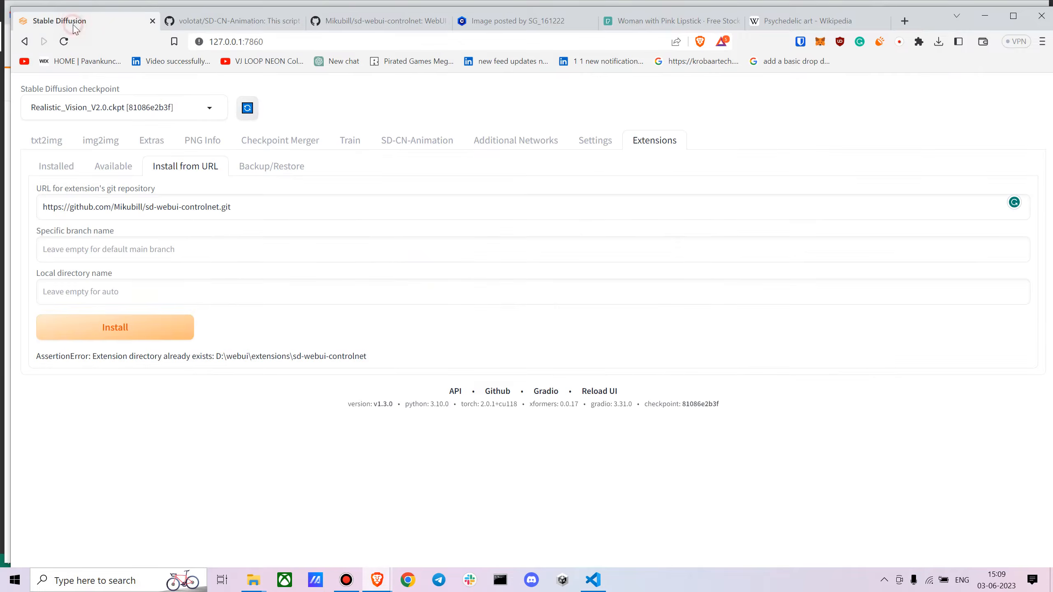
pyautogui.click(325, 204)
pyautogui.moveTo(325, 205); pyautogui.dragTo(2, 193)
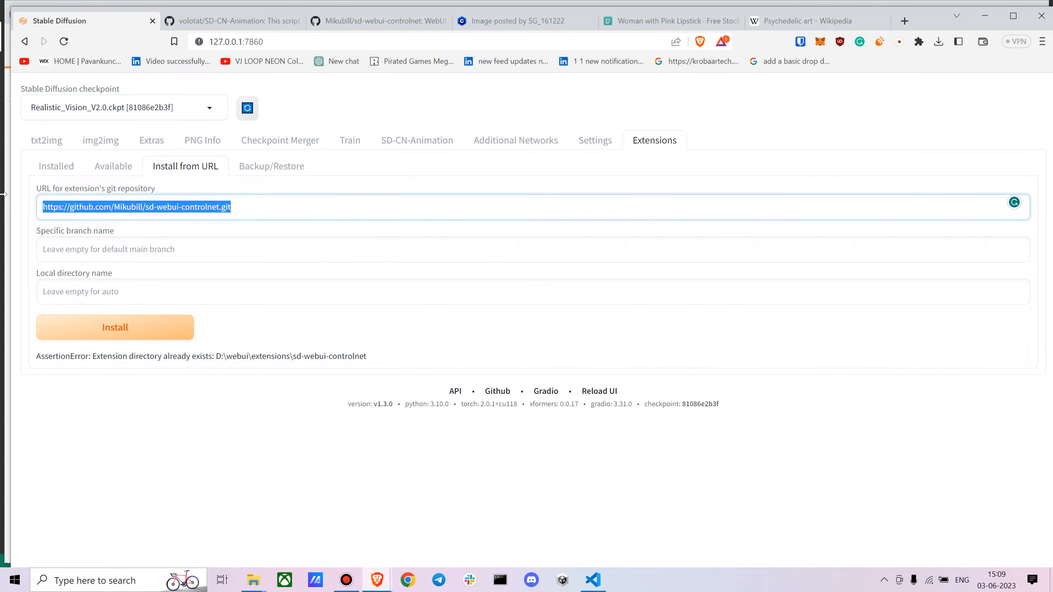
pyautogui.press('BackSpace')
pyautogui.hotkey('ctrl', 'v')
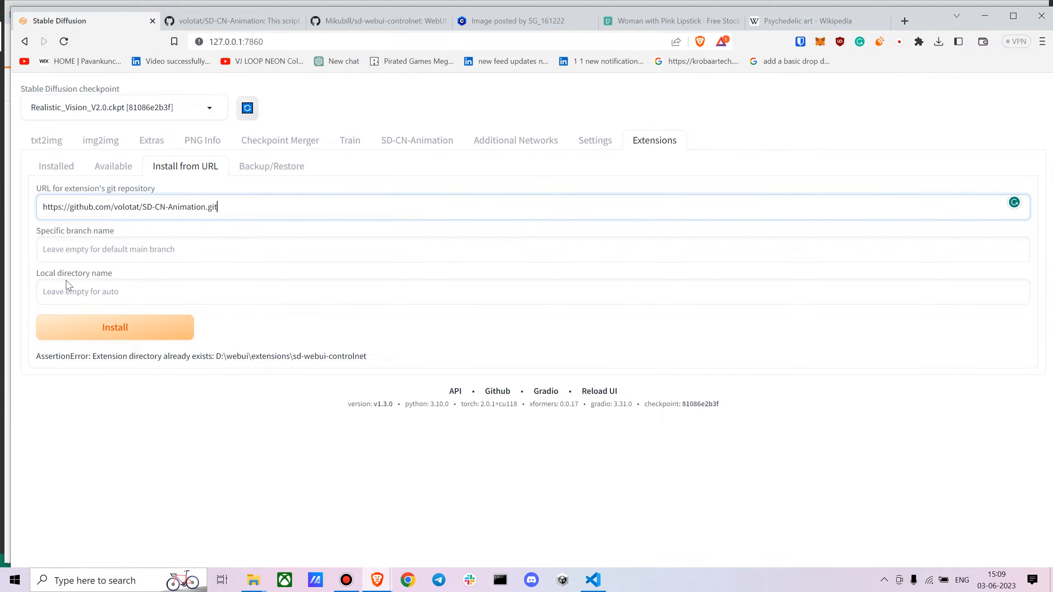
pyautogui.click(120, 335)
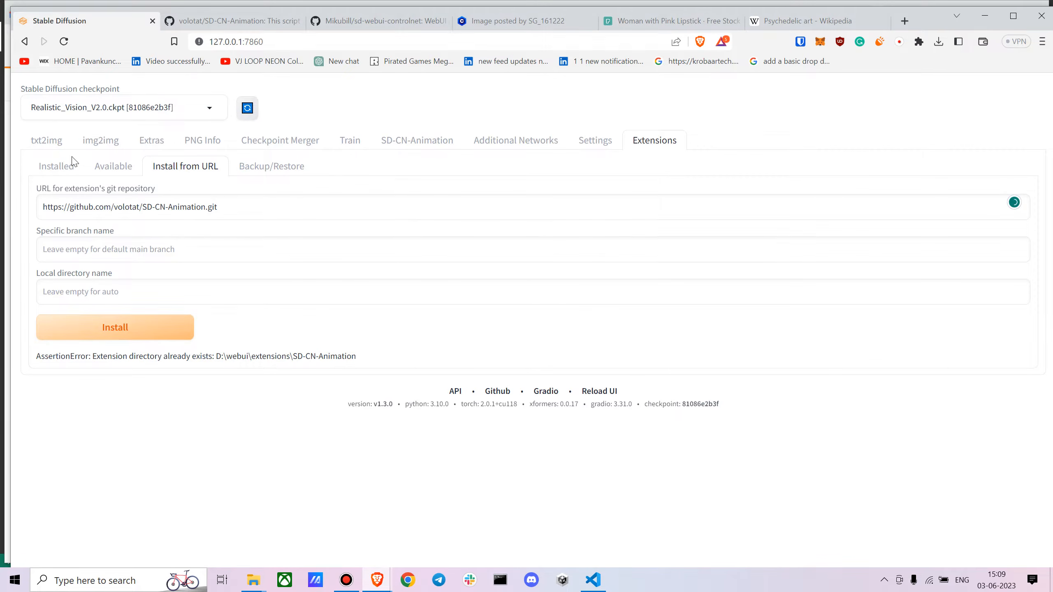
# - Find the known issues in the SD-CN-Animation repository's readme and highlight the pip commands for reinstalling scikit-image
pyautogui.click(232, 20)
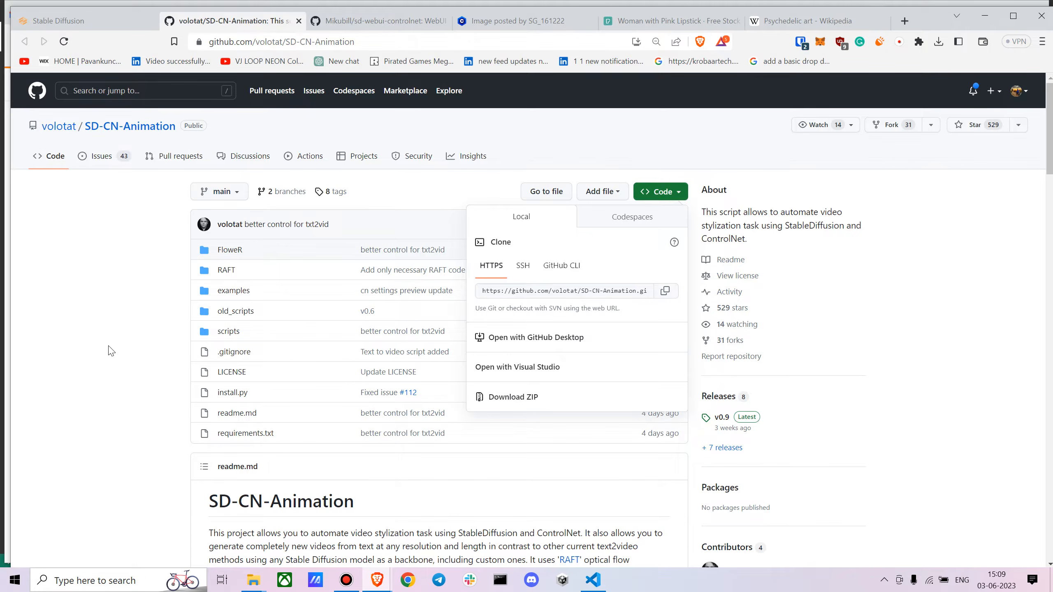
pyautogui.scroll(-15, 109, 351)
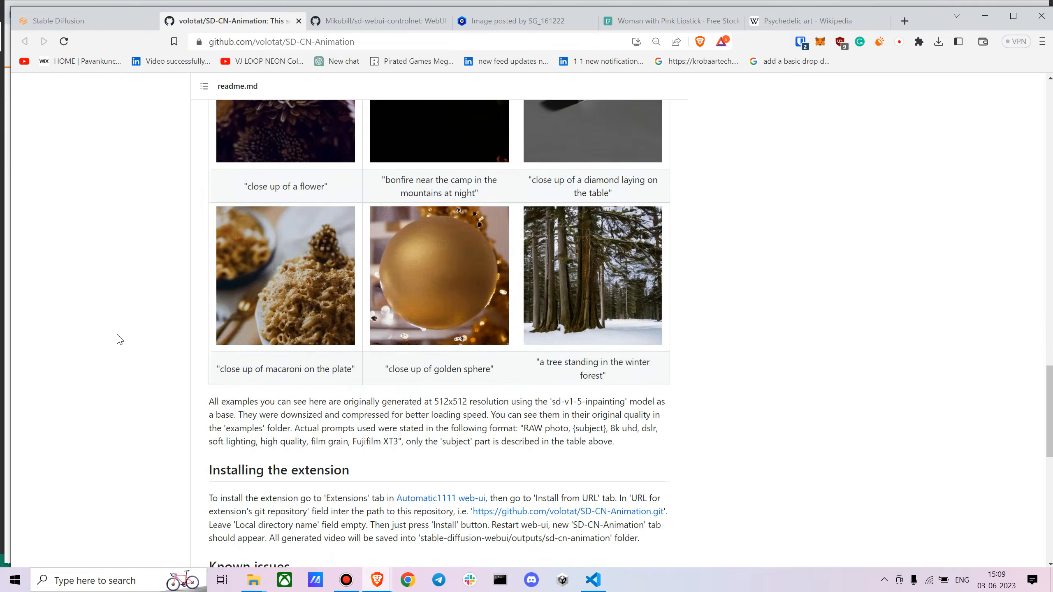
pyautogui.scroll(-10, 118, 343)
pyautogui.scroll(5, 363, 236)
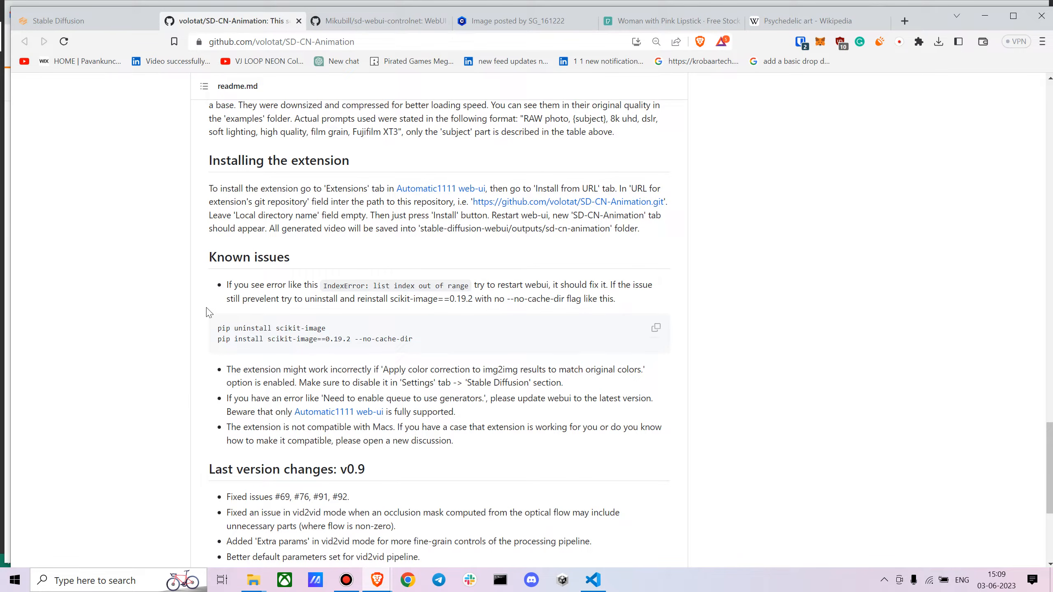
pyautogui.moveTo(217, 325); pyautogui.dragTo(430, 344)
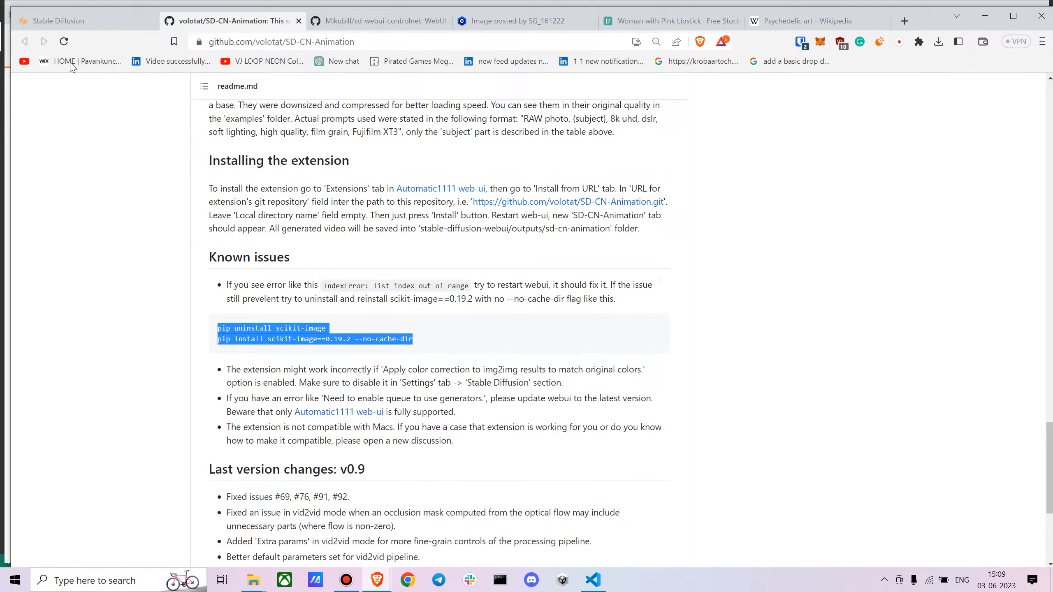
# - Search the web for "controlnet 1.1 models huggingface" in a new browser tab
pyautogui.click(81, 20)
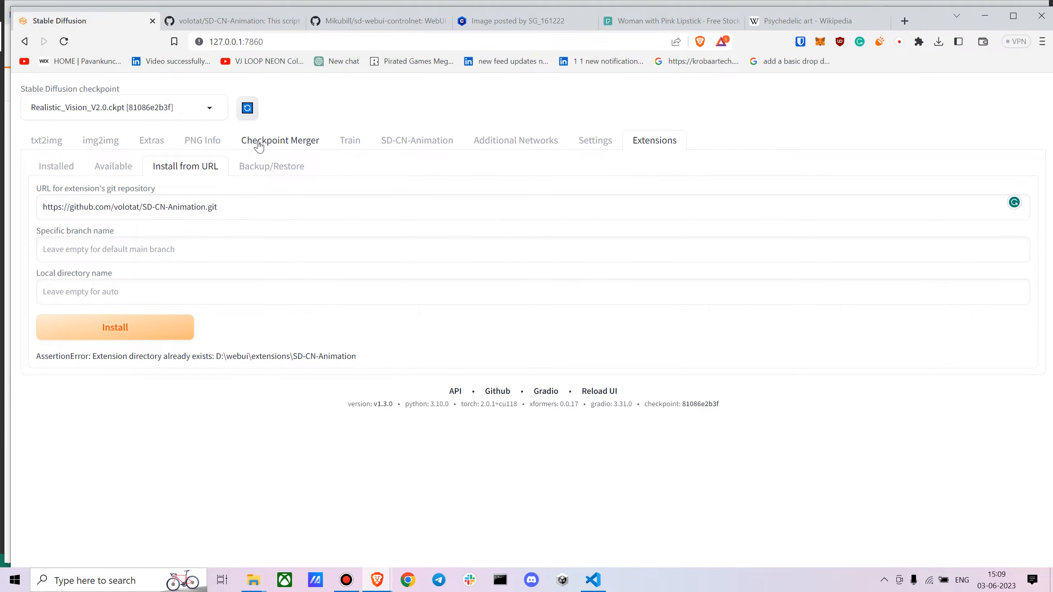
pyautogui.click(370, 19)
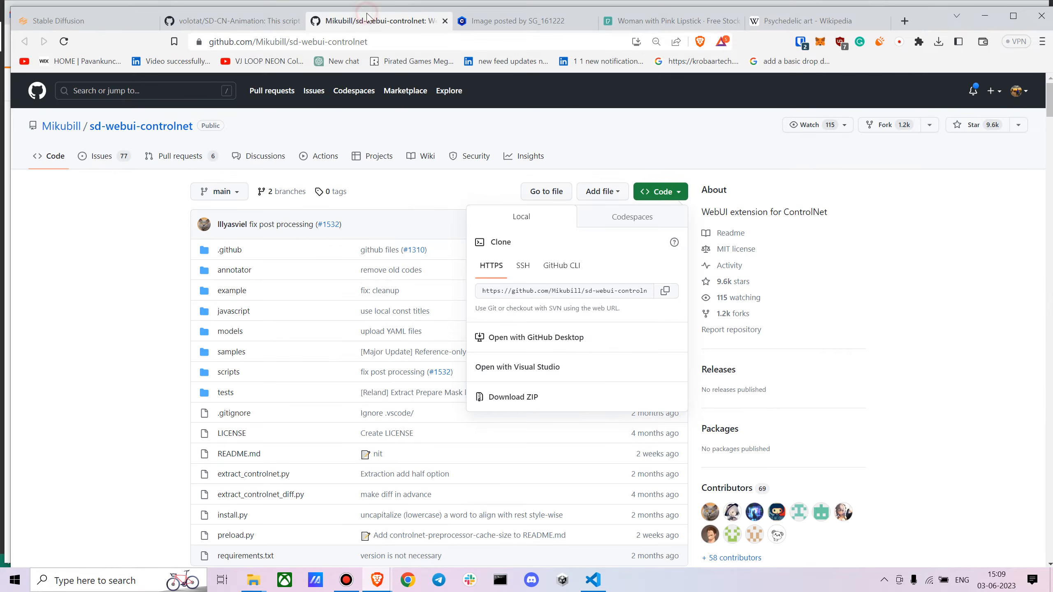
pyautogui.click(904, 20)
pyautogui.write('contro')
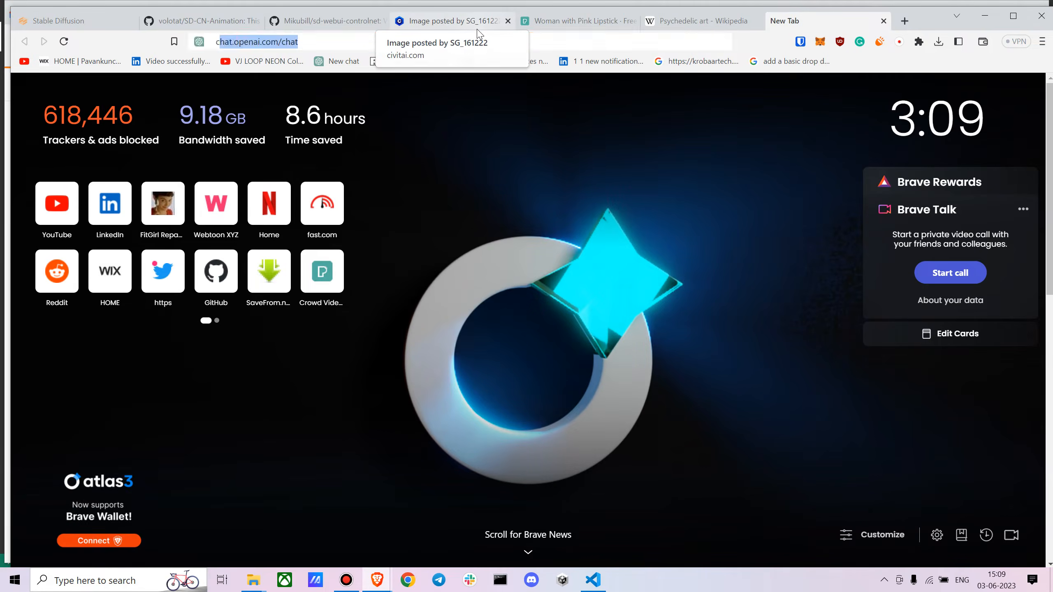
pyautogui.write('lnet')
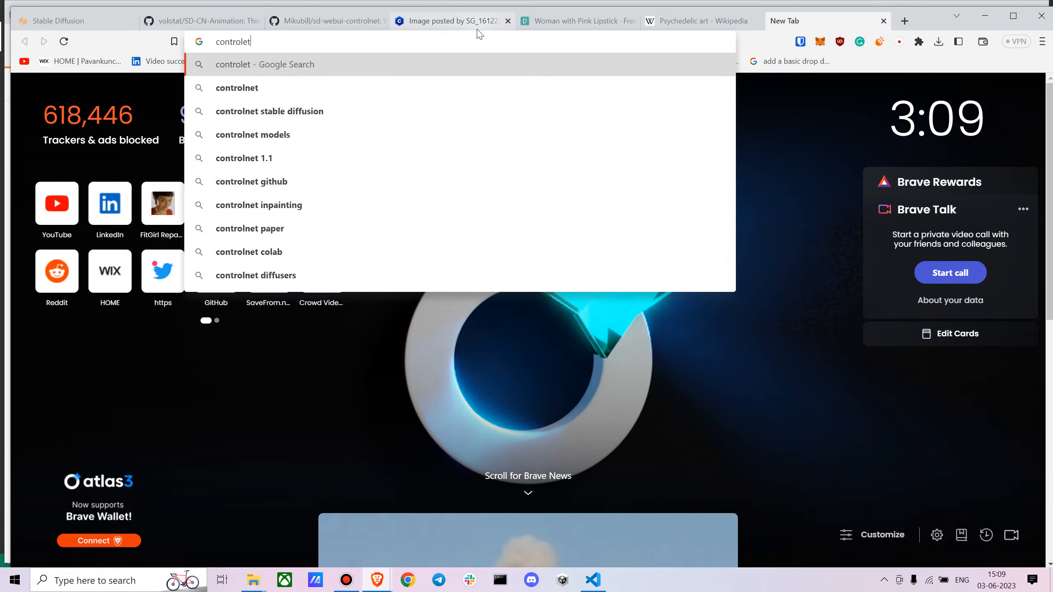
pyautogui.press('BackSpace')
pyautogui.press('BackSpace')
pyautogui.press('BackSpace')
pyautogui.write('net ')
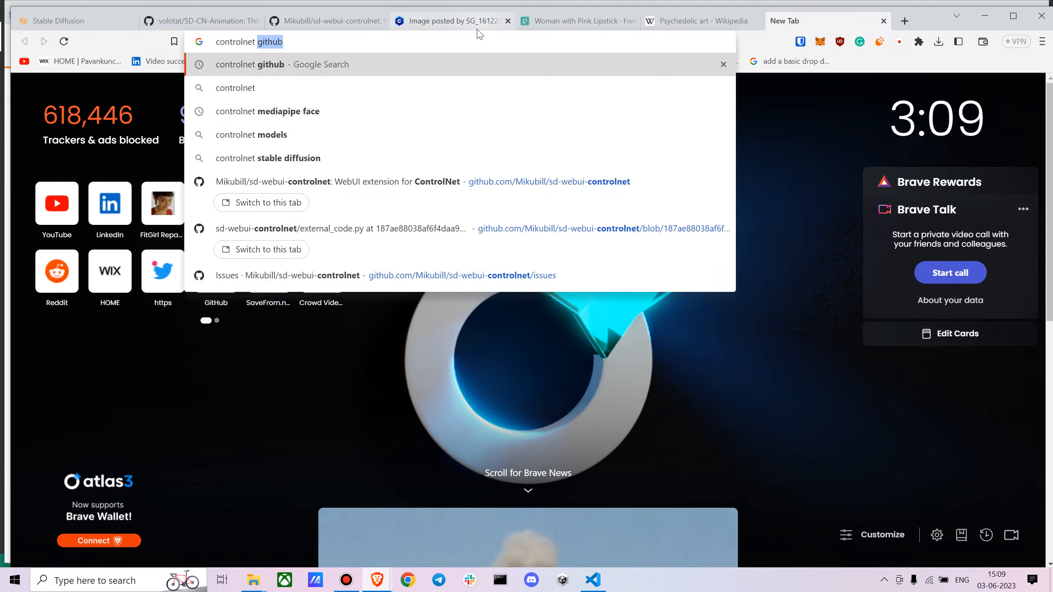
pyautogui.write('huggi')
pyautogui.press('BackSpace')
pyautogui.press('BackSpace')
pyautogui.press('BackSpace')
pyautogui.press('BackSpace')
pyautogui.press('BackSpace')
pyautogui.press('BackSpace')
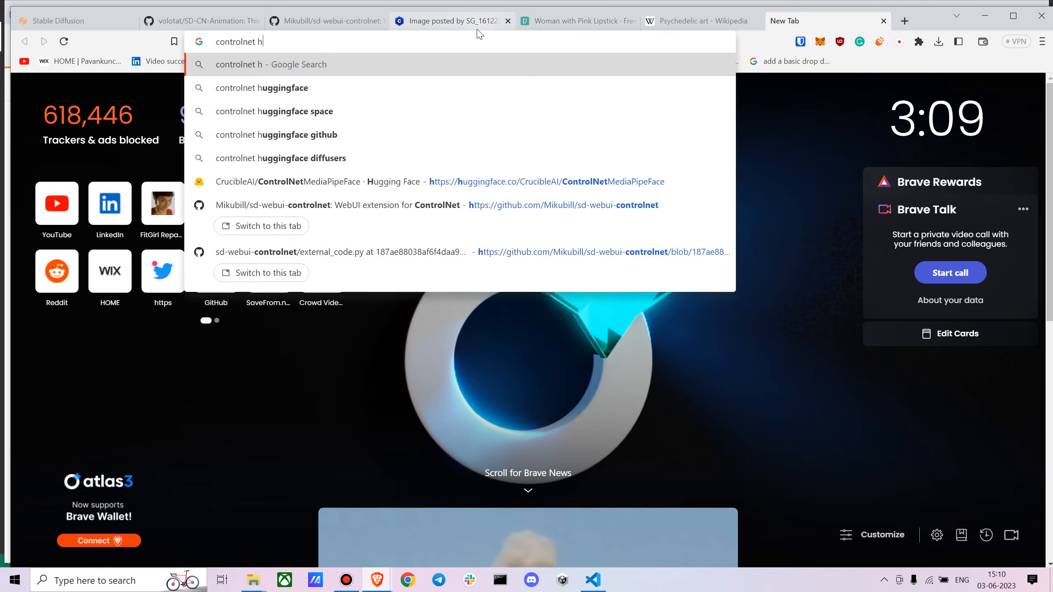
pyautogui.write('1.1')
pyautogui.press('BackSpace')
pyautogui.press('BackSpace')
pyautogui.press('BackSpace')
pyautogui.write('1.1')
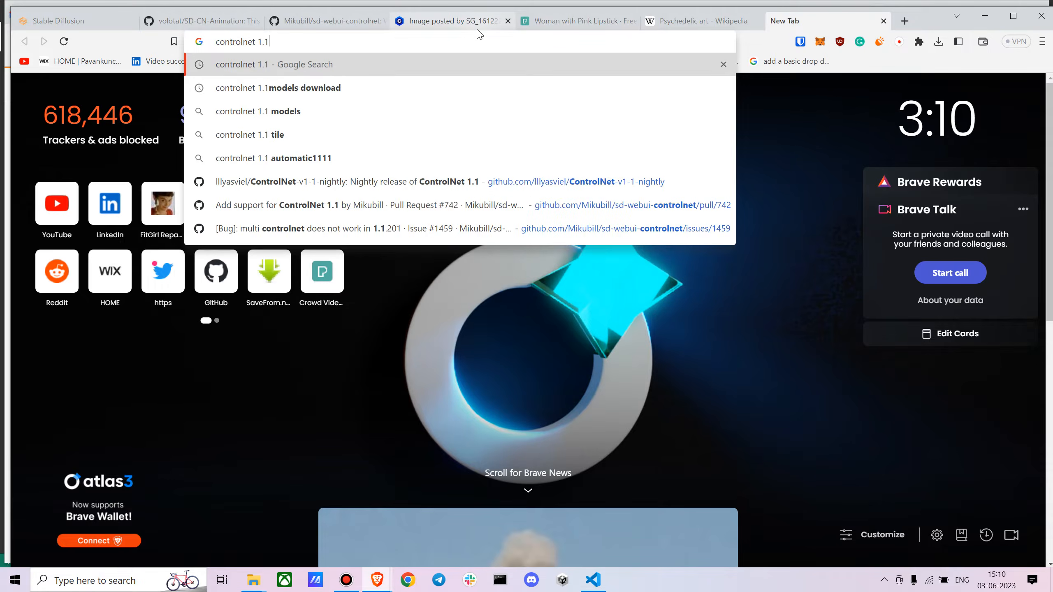
pyautogui.write(' mode')
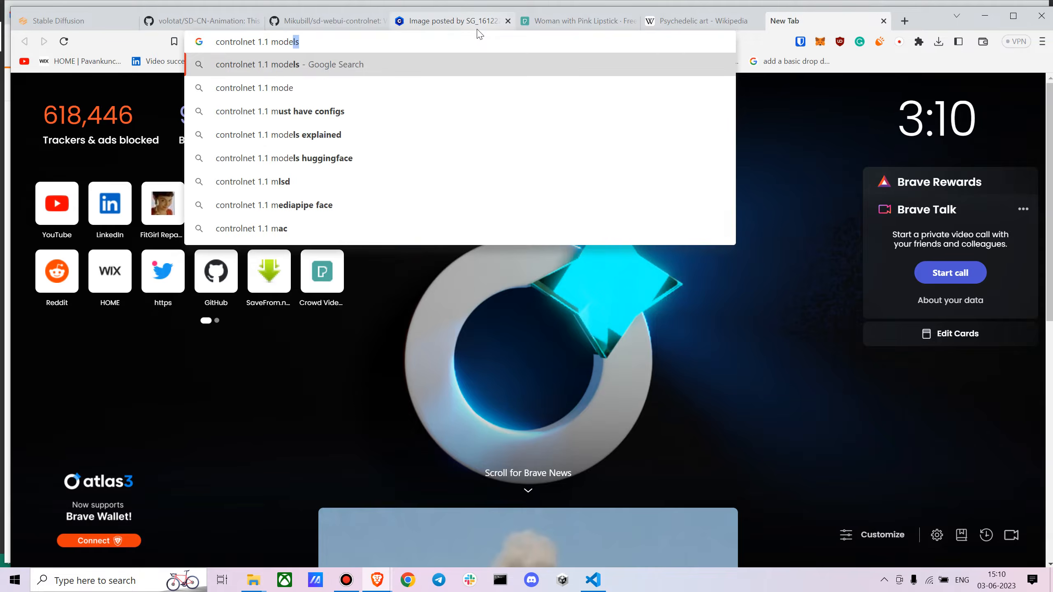
pyautogui.write('ls hugging')
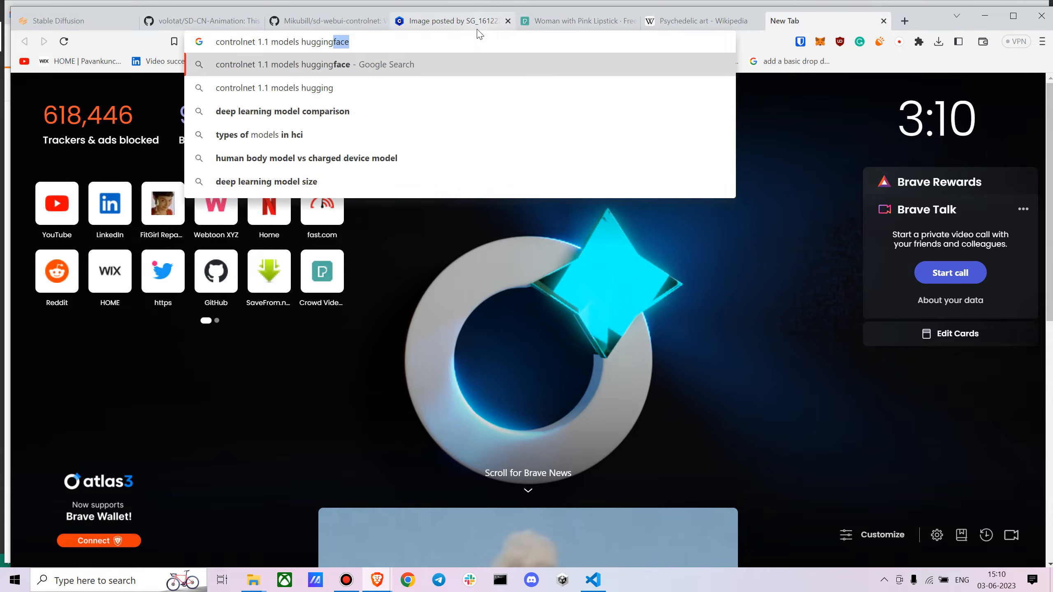
pyautogui.press('Return')
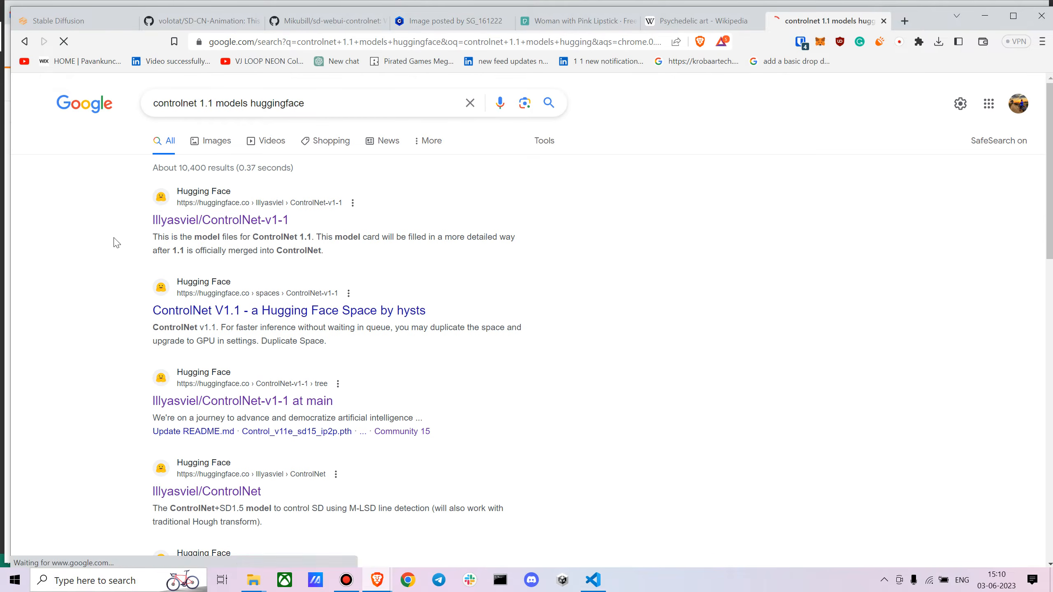
# - Open the ControlNet-v1-1 model repository on Hugging Face and look through its list of model files
pyautogui.click(202, 221)
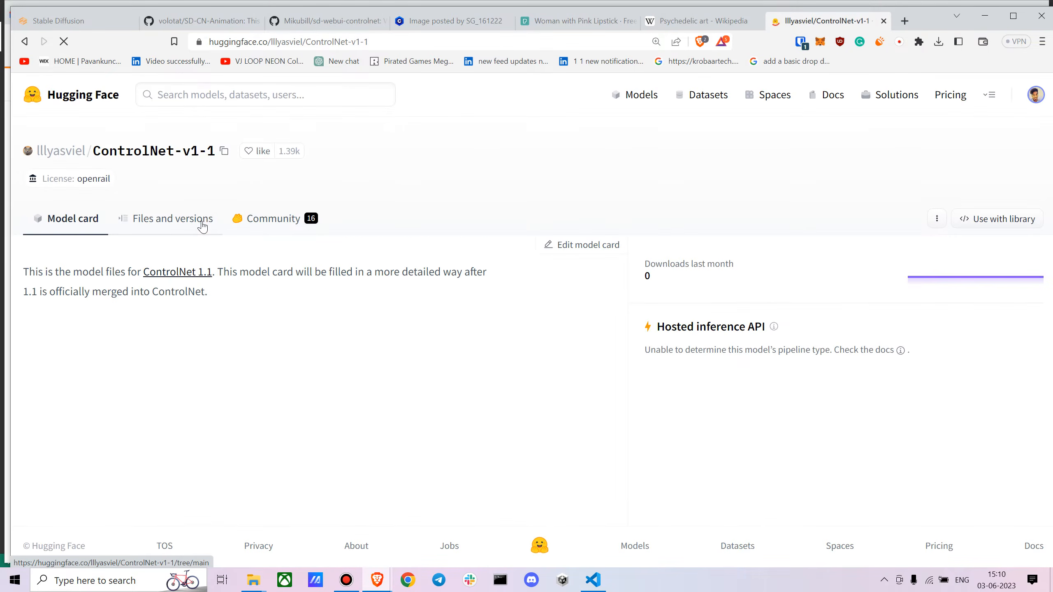
pyautogui.click(210, 223)
pyautogui.scroll(-10, 177, 340)
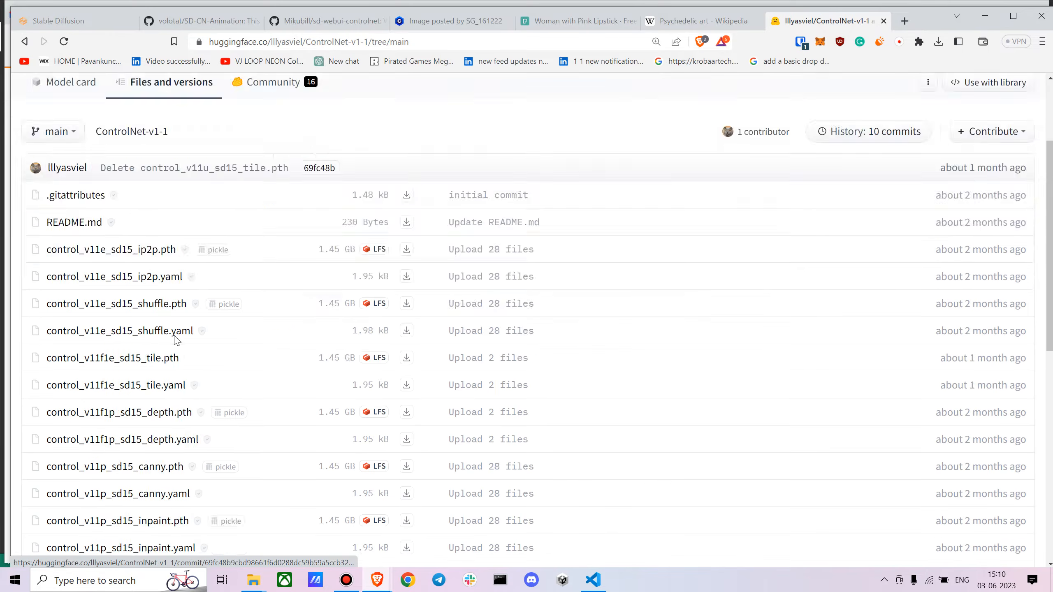
pyautogui.scroll(-3, 177, 341)
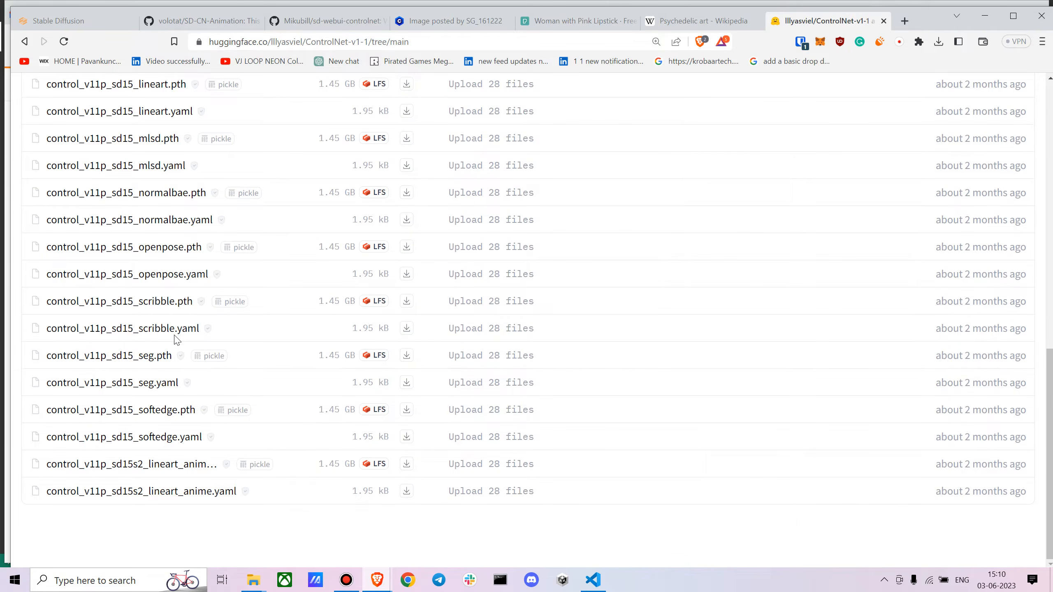
pyautogui.scroll(10, 203, 365)
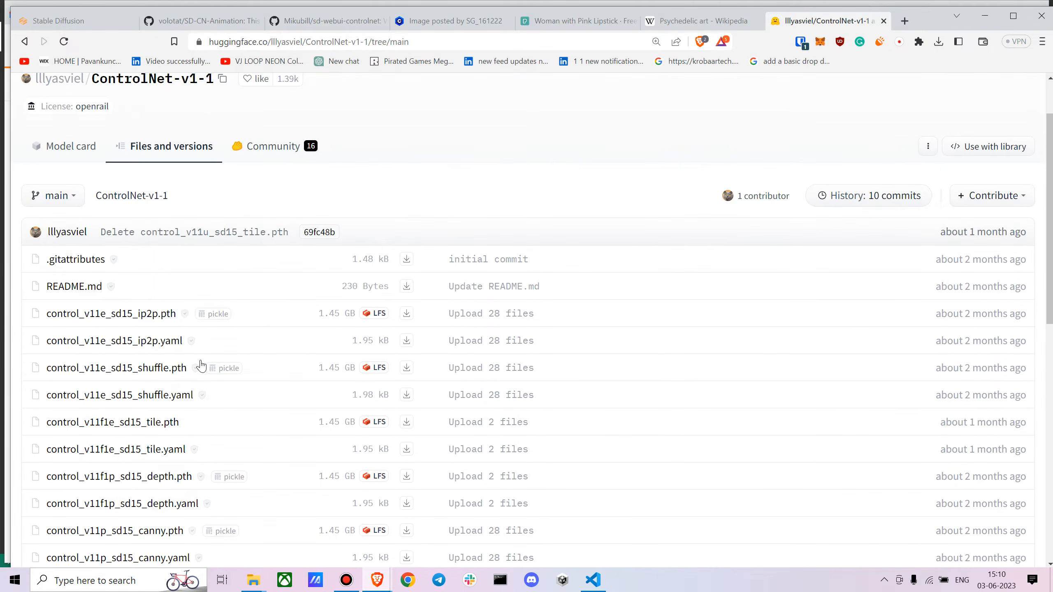
pyautogui.scroll(2, 202, 366)
pyautogui.scroll(-8, 201, 365)
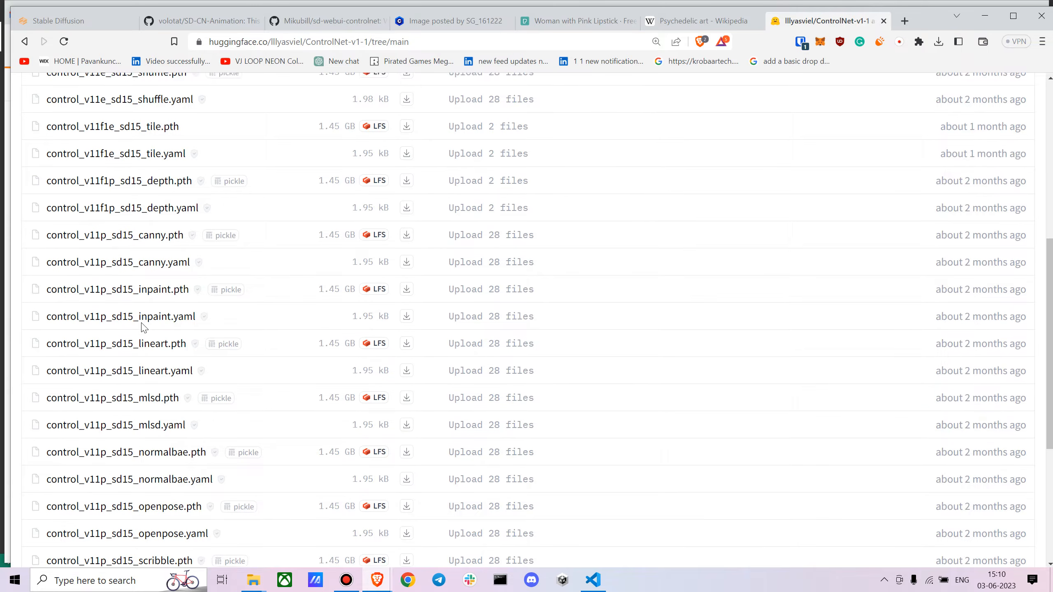
pyautogui.scroll(3, 137, 337)
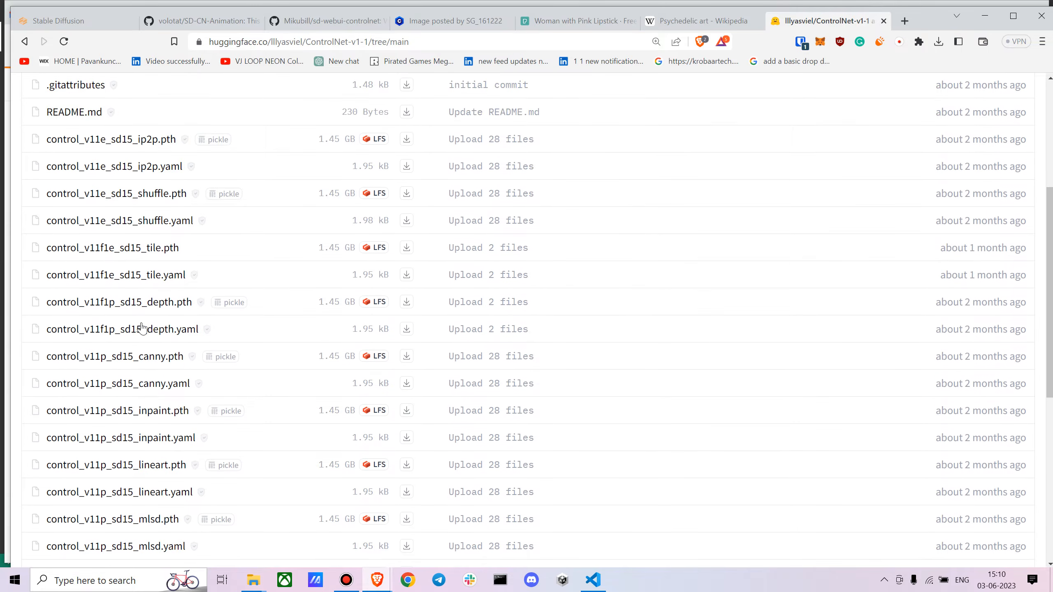
# - Start downloading control_v11f1e_sd15_tile.pth, browse to webui\extensions\sd-webui-controlnet\models as the destination, and cancel the save
pyautogui.click(141, 249)
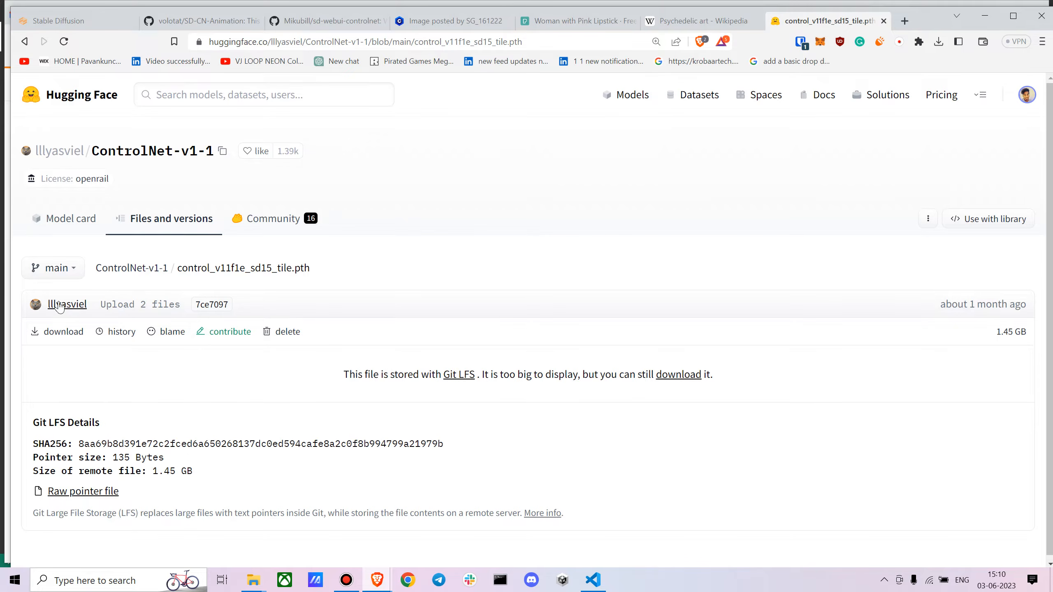
pyautogui.click(684, 376)
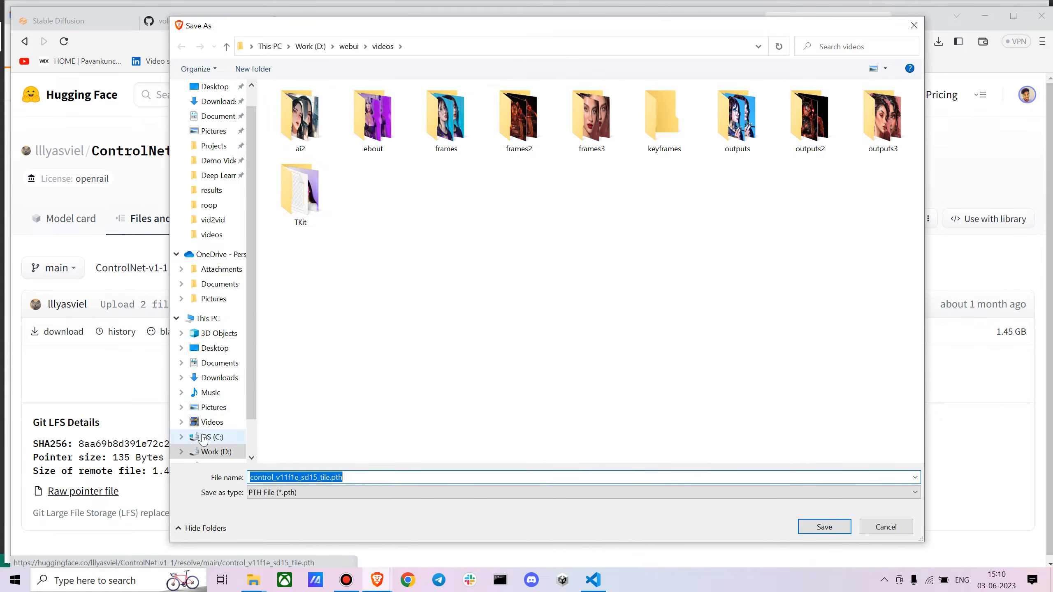
pyautogui.click(210, 235)
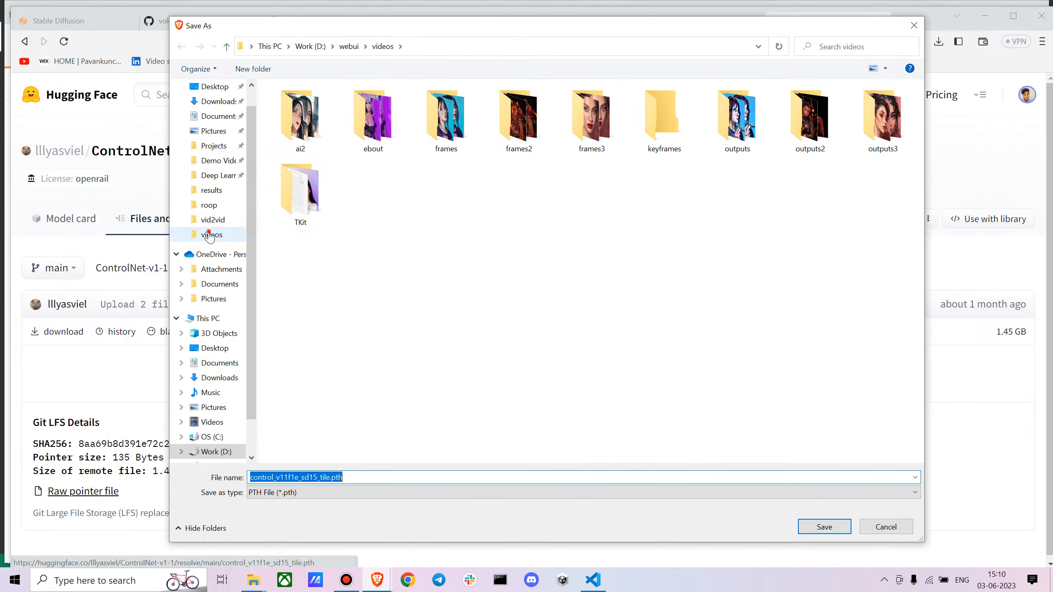
pyautogui.click(348, 46)
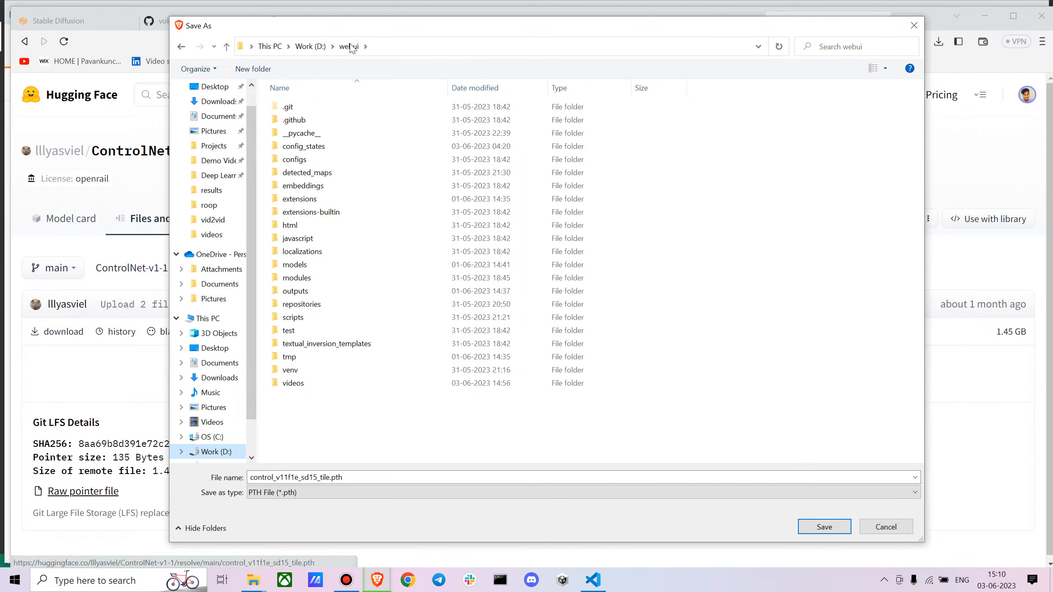
pyautogui.doubleClick(306, 198)
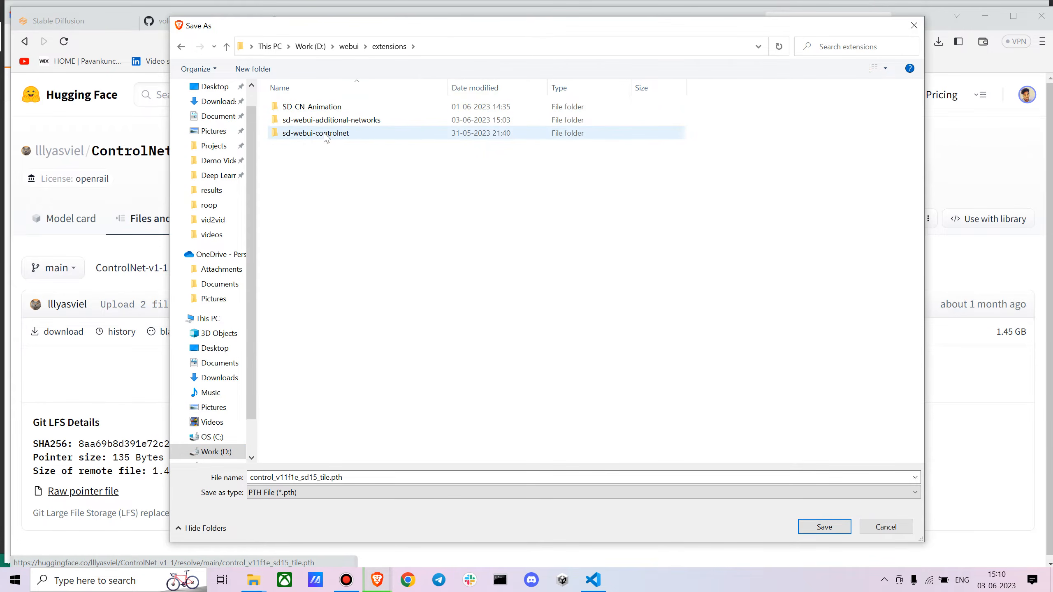
pyautogui.doubleClick(326, 133)
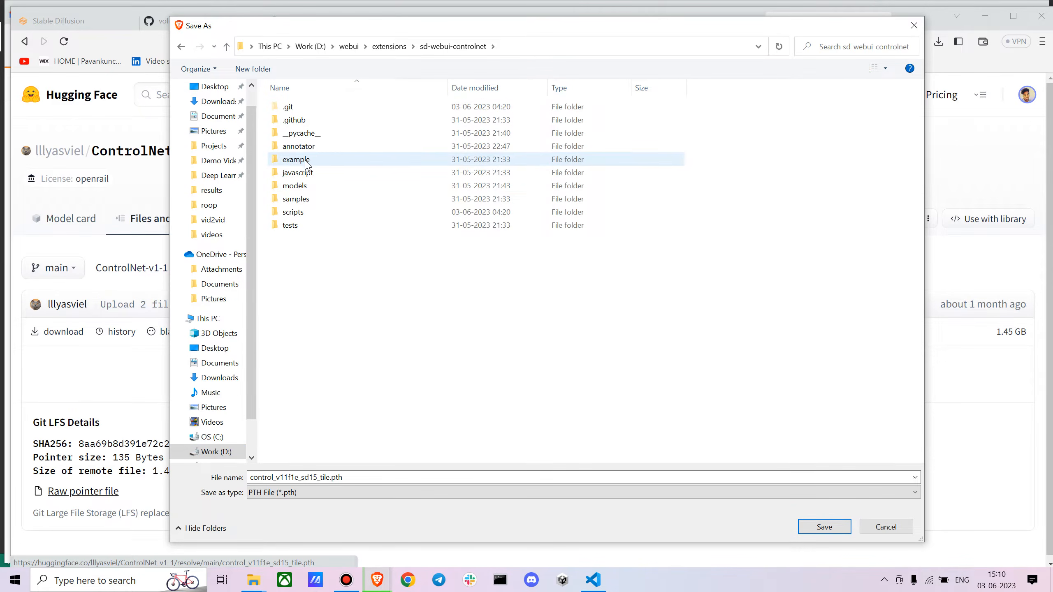
pyautogui.doubleClick(304, 189)
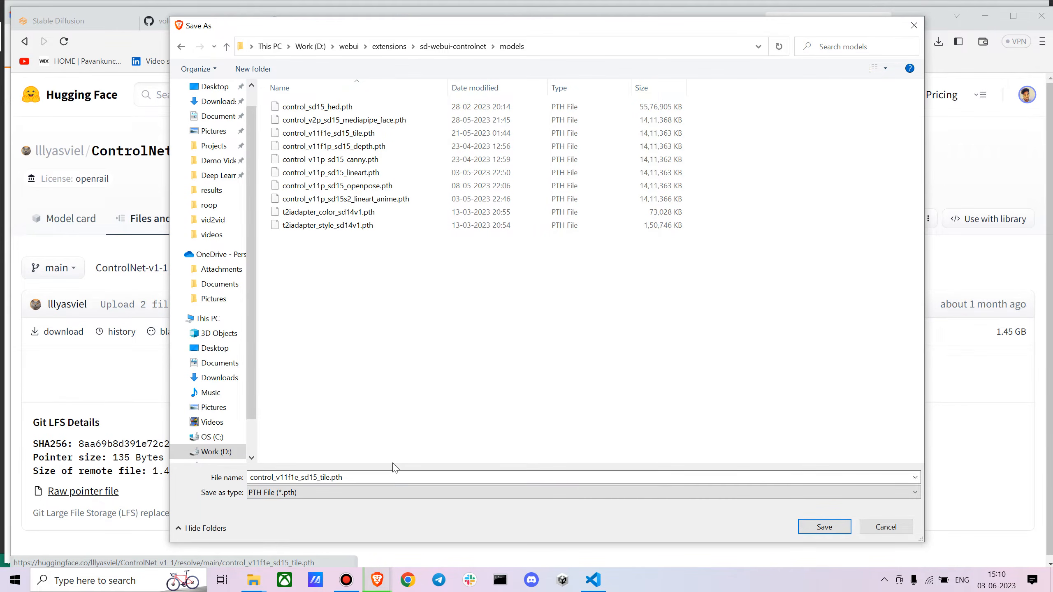
pyautogui.click(887, 528)
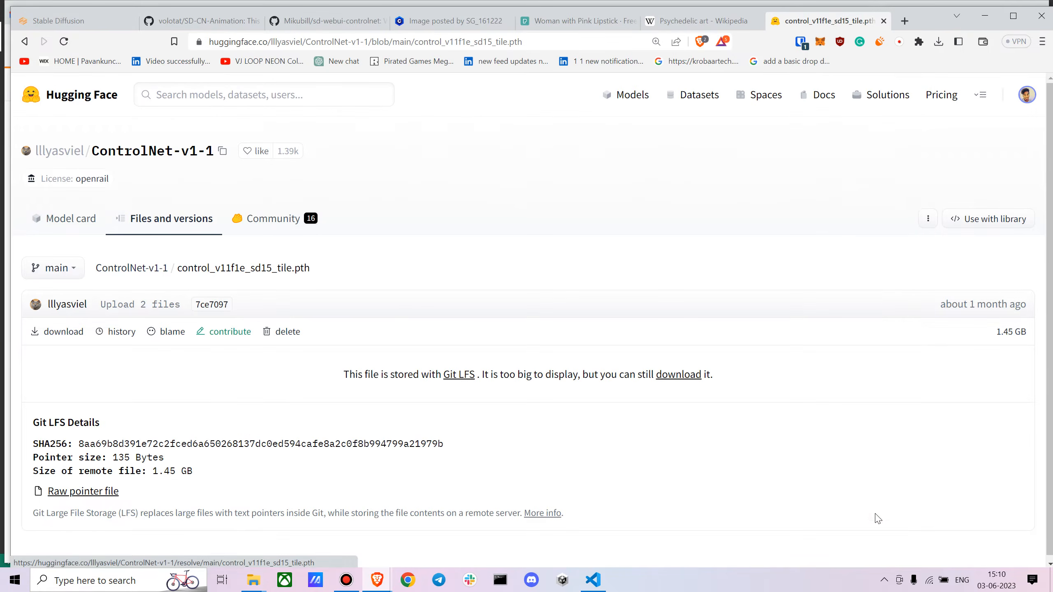
# - Return to the ControlNet-v1-1 file list and review the other available model files
pyautogui.click(169, 231)
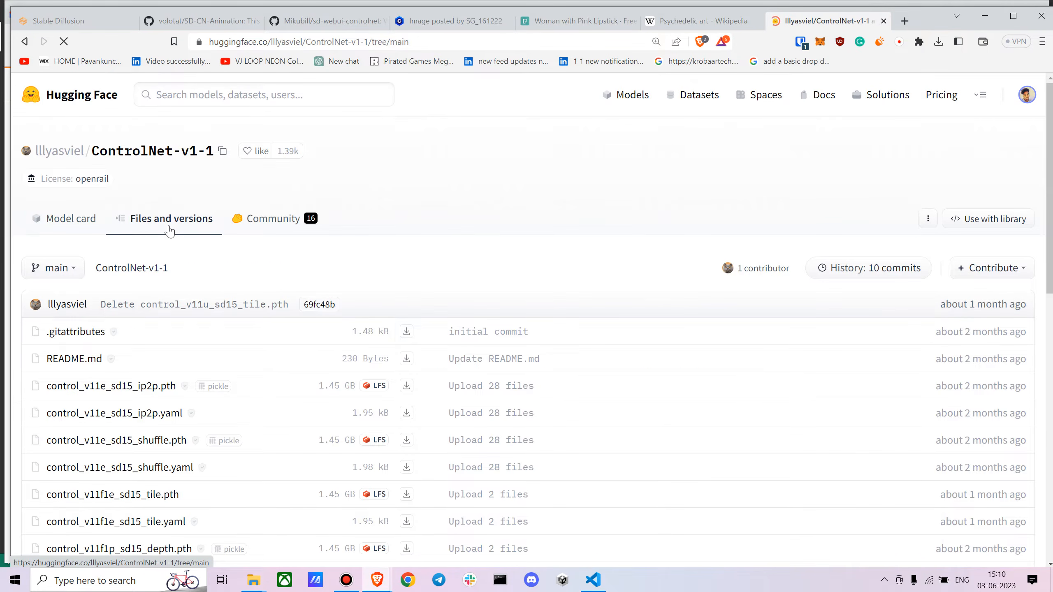
pyautogui.scroll(-4, 170, 291)
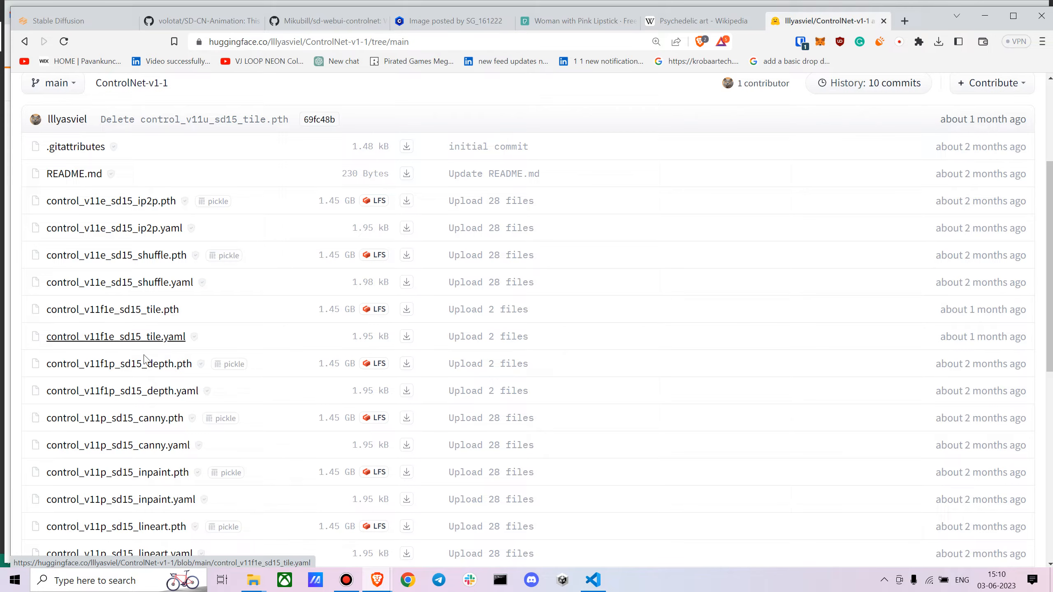
pyautogui.scroll(-10, 123, 310)
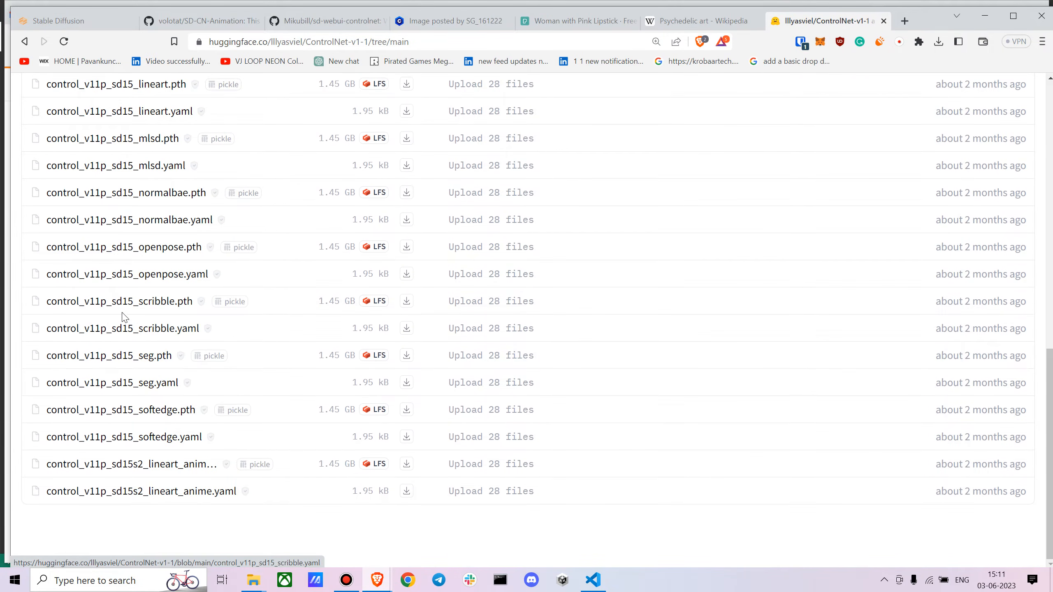
pyautogui.scroll(15, 124, 317)
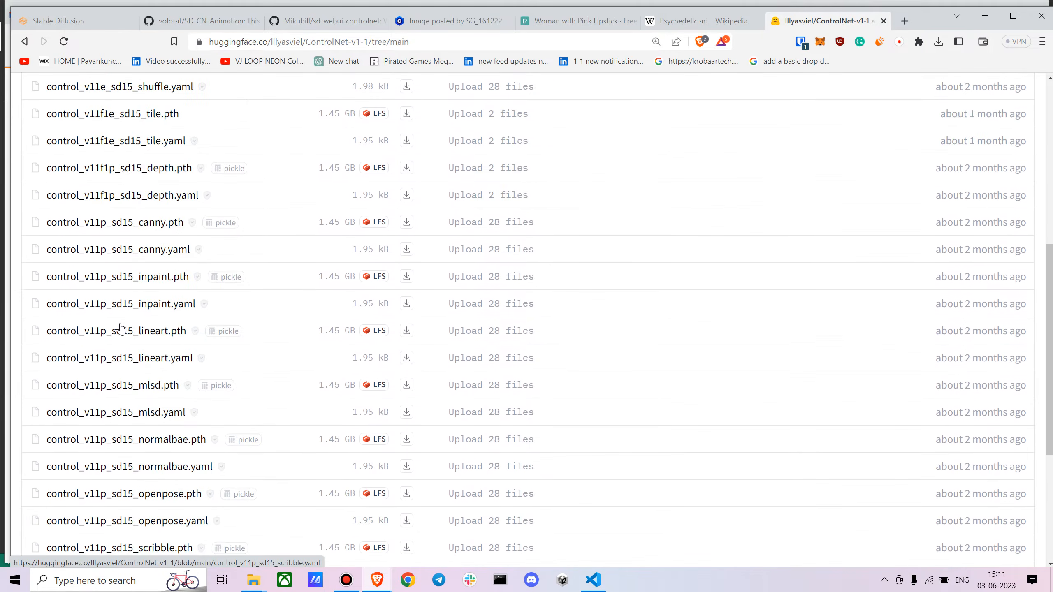
# - Return to Stable Diffusion, show the SD-CN-Animation vid2vid settings, and check the available checkpoints without changing the selected one
pyautogui.click(60, 20)
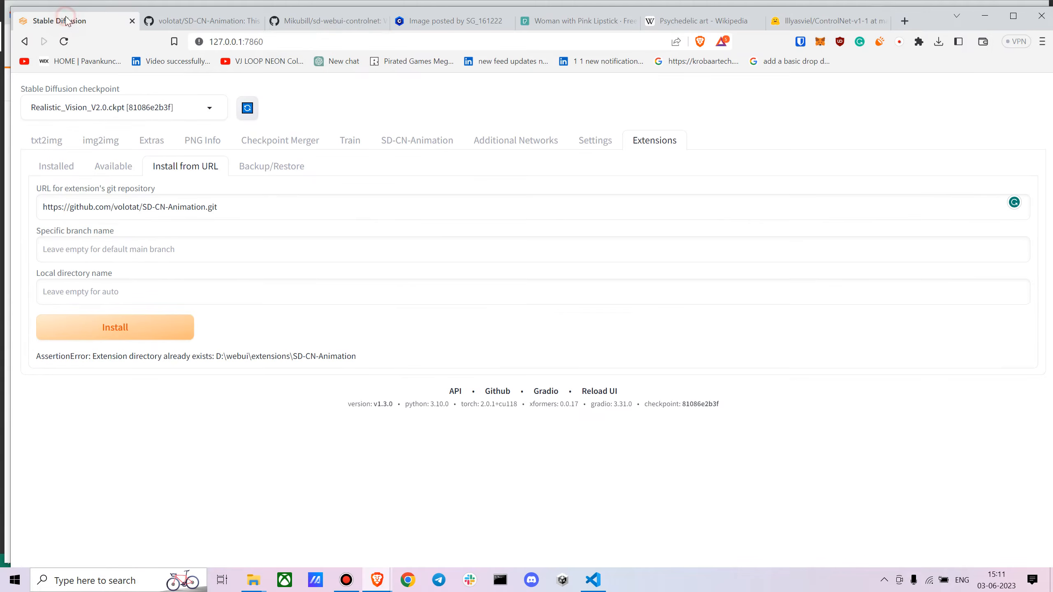
pyautogui.click(409, 143)
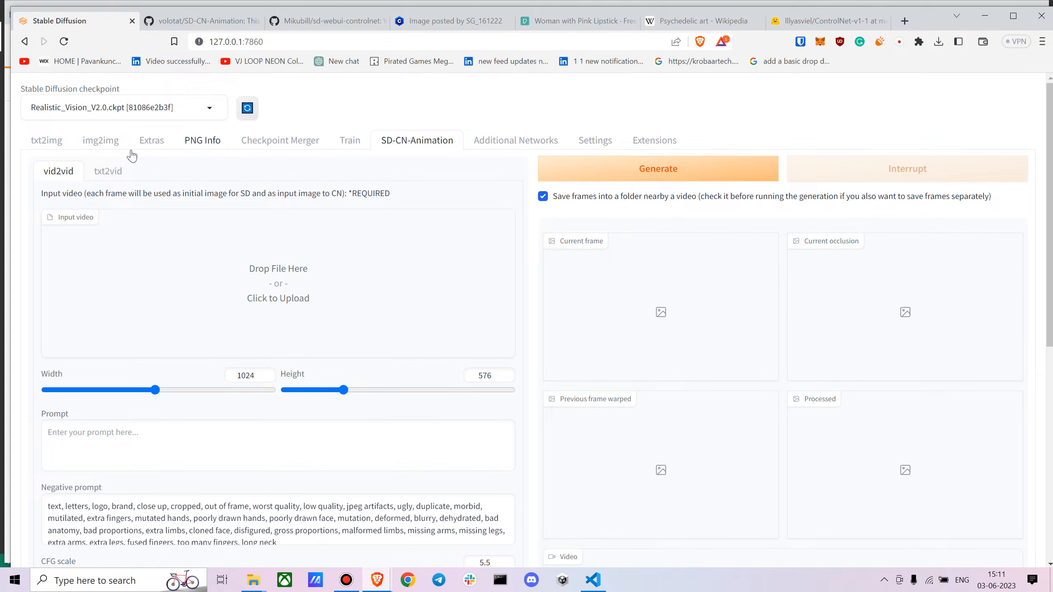
pyautogui.click(127, 104)
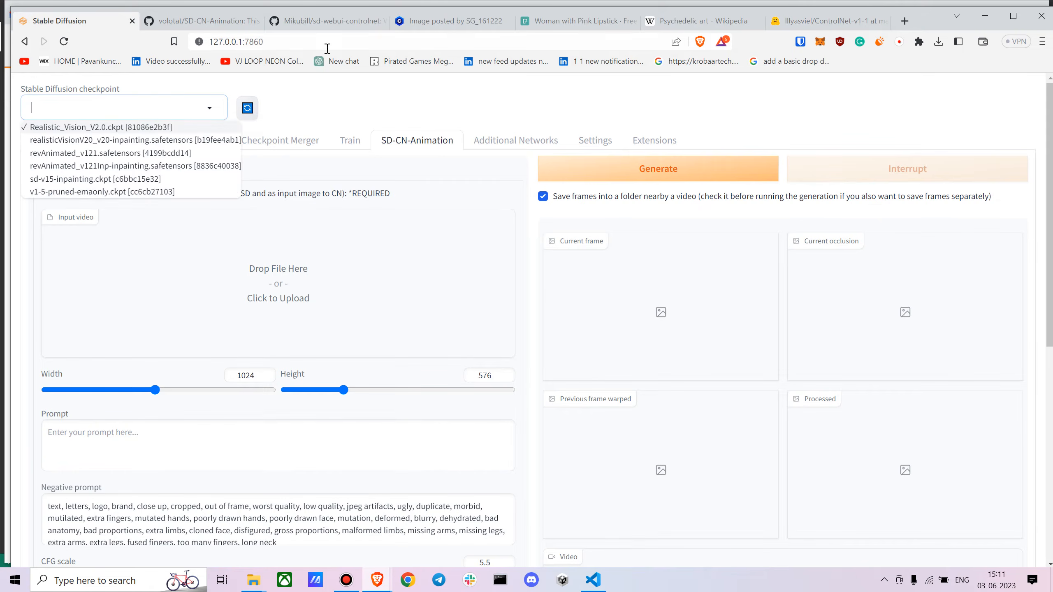
pyautogui.click(318, 115)
# - View the Realistic Vision V2.0 model page on Civitai and return to the vid2vid settings in Stable Diffusion
pyautogui.click(447, 13)
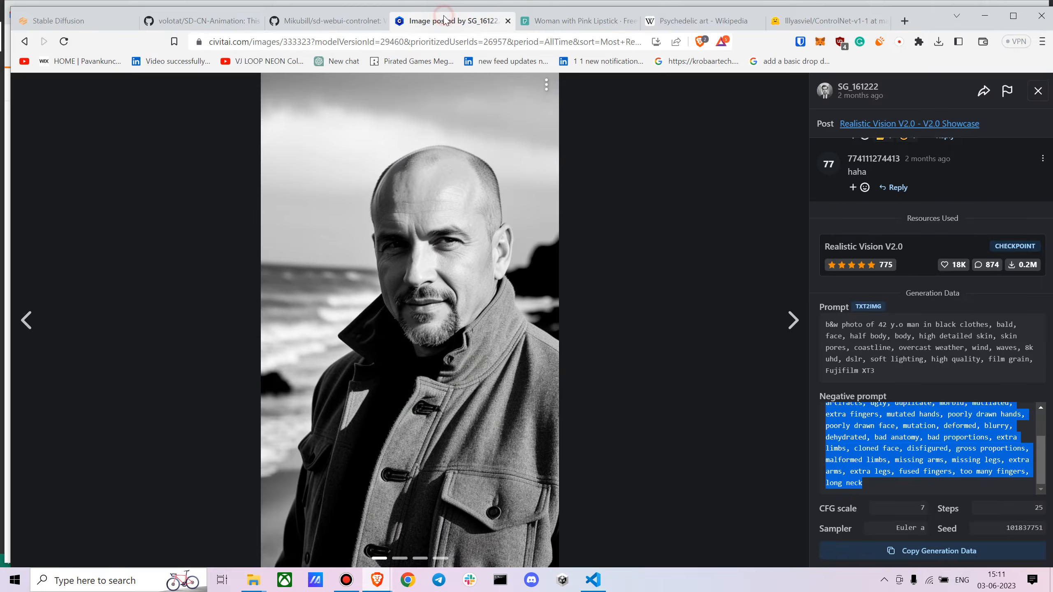
pyautogui.click(1032, 96)
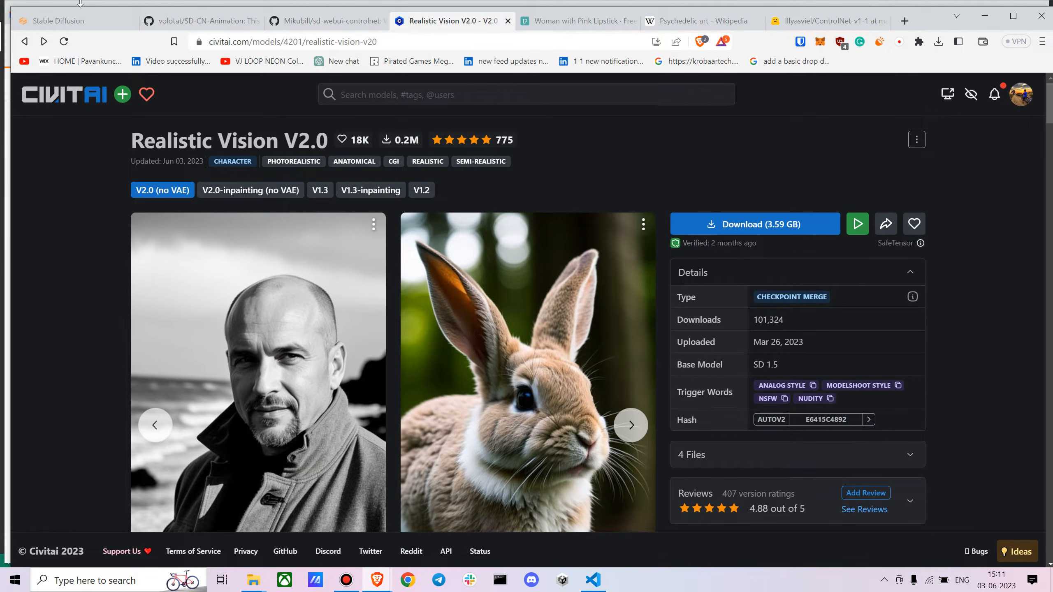
pyautogui.click(78, 21)
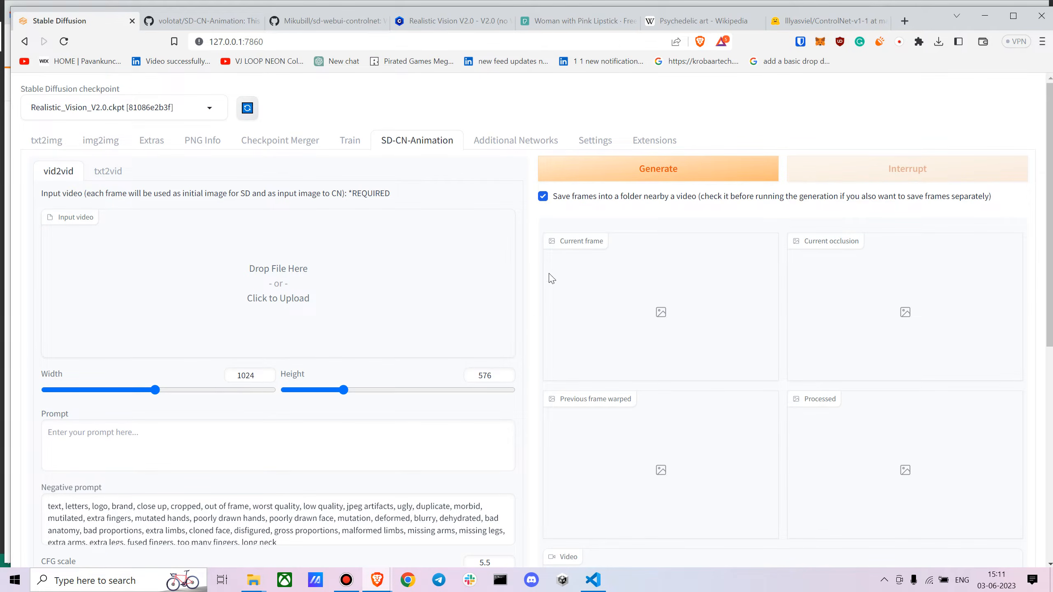
# - Switch to File Explorer, browse to D:\webui\videos, and find diamon.mp4 among the clips
pyautogui.moveTo(254, 580)
pyautogui.click(197, 541)
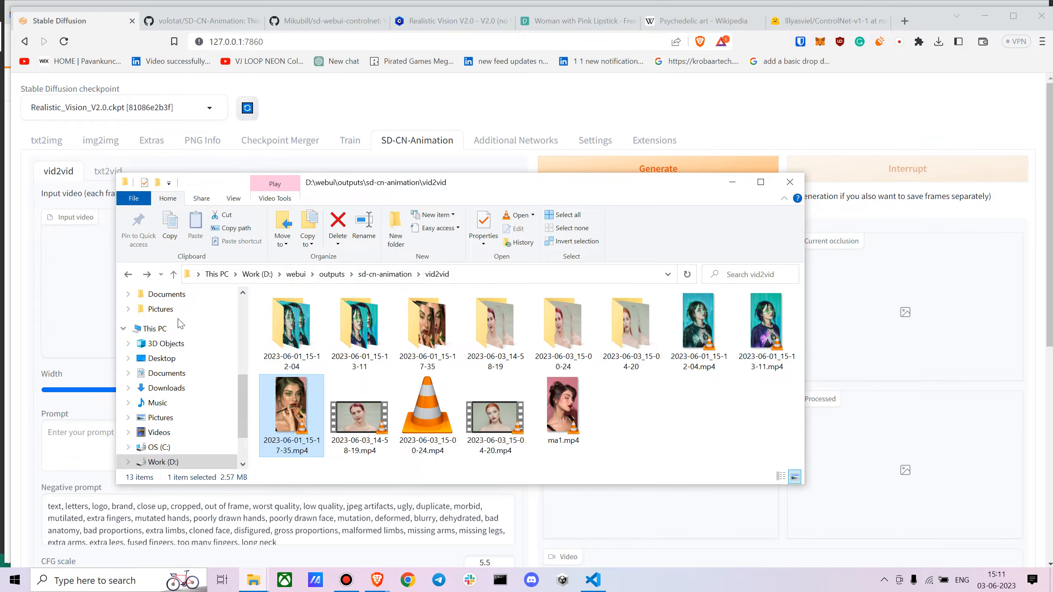
pyautogui.click(154, 329)
pyautogui.scroll(5, 165, 394)
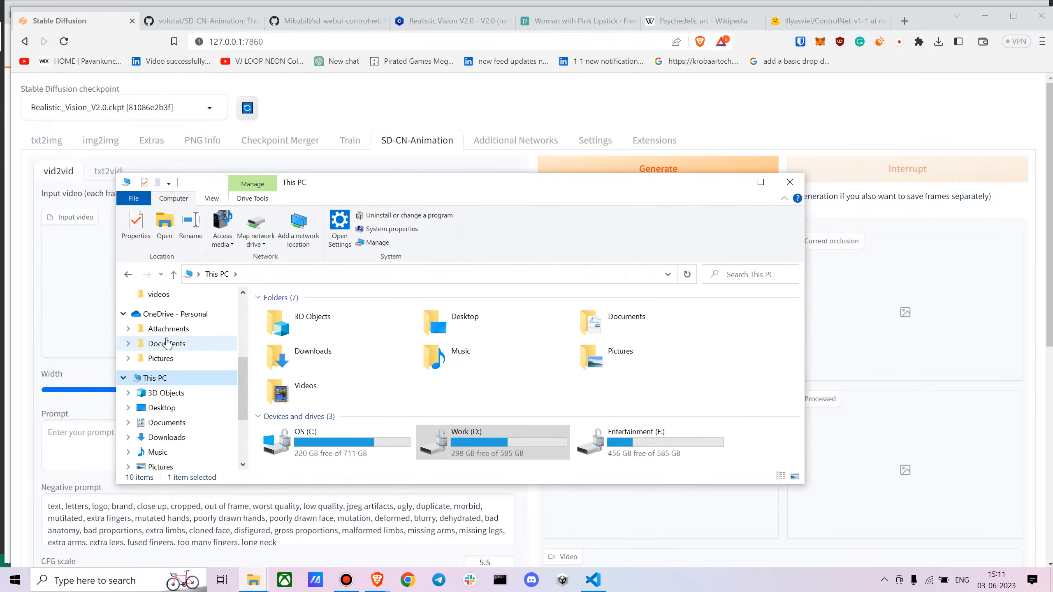
pyautogui.click(158, 339)
pyautogui.click(597, 413)
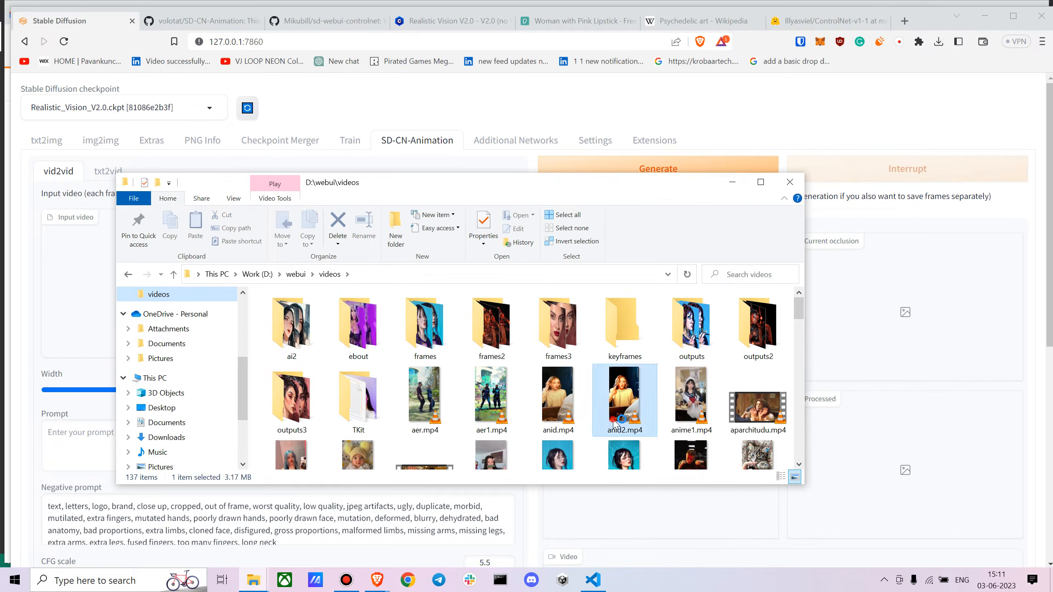
pyautogui.scroll(-6, 610, 419)
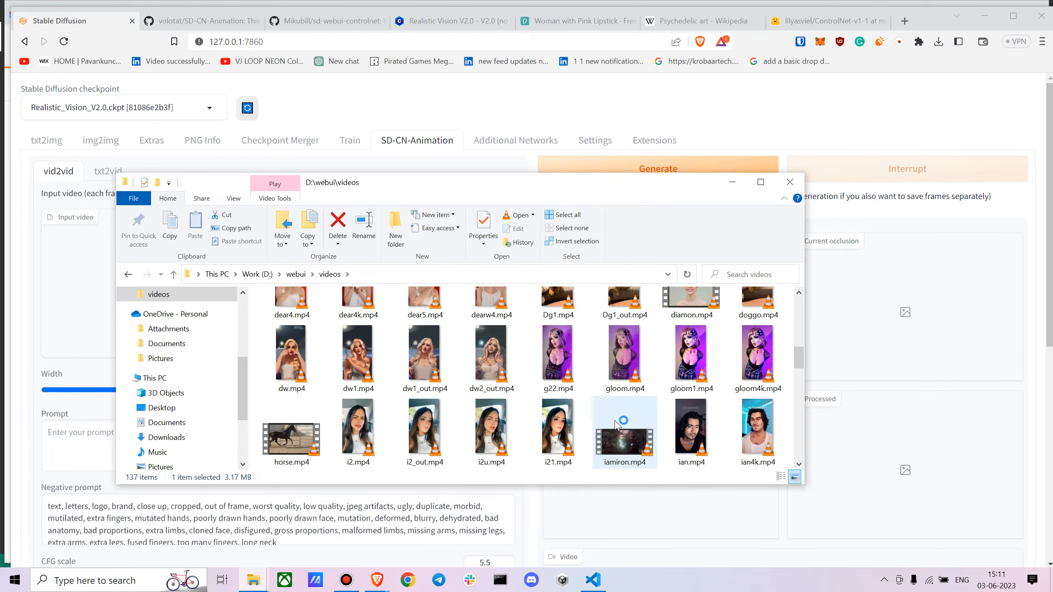
pyautogui.scroll(1, 617, 424)
# - Preview diamon.mp4 in VLC and load it as the vid2vid input video
pyautogui.doubleClick(680, 332)
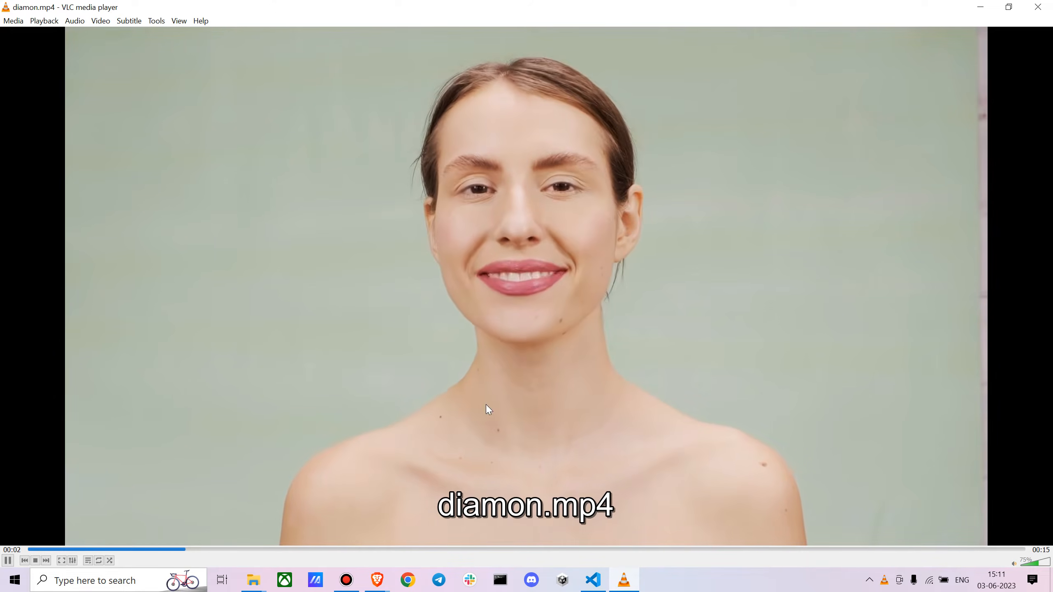
pyautogui.press('space')
pyautogui.click(980, 7)
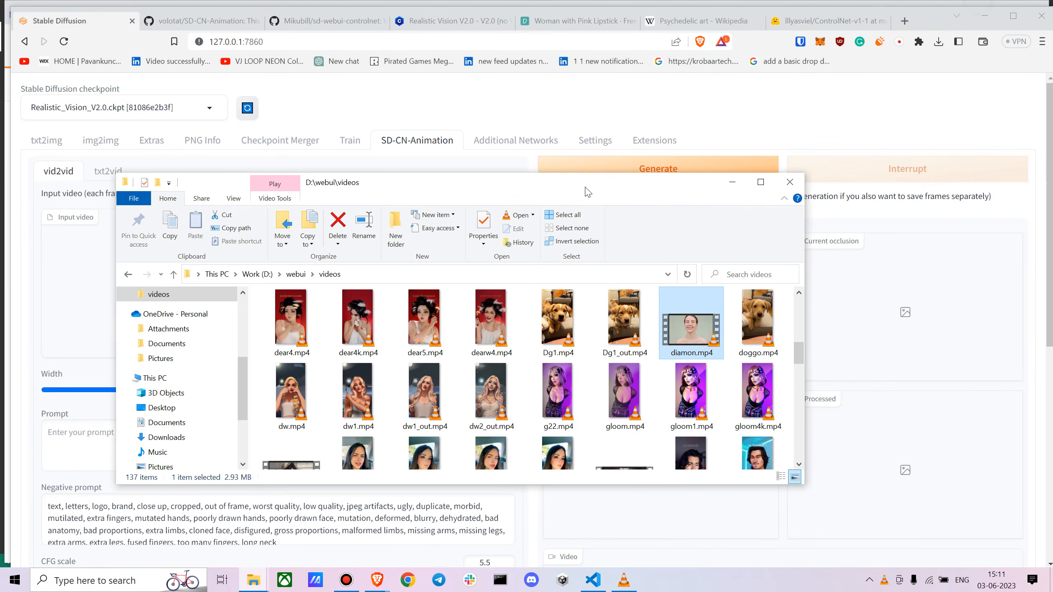
pyautogui.moveTo(532, 183); pyautogui.dragTo(663, 181)
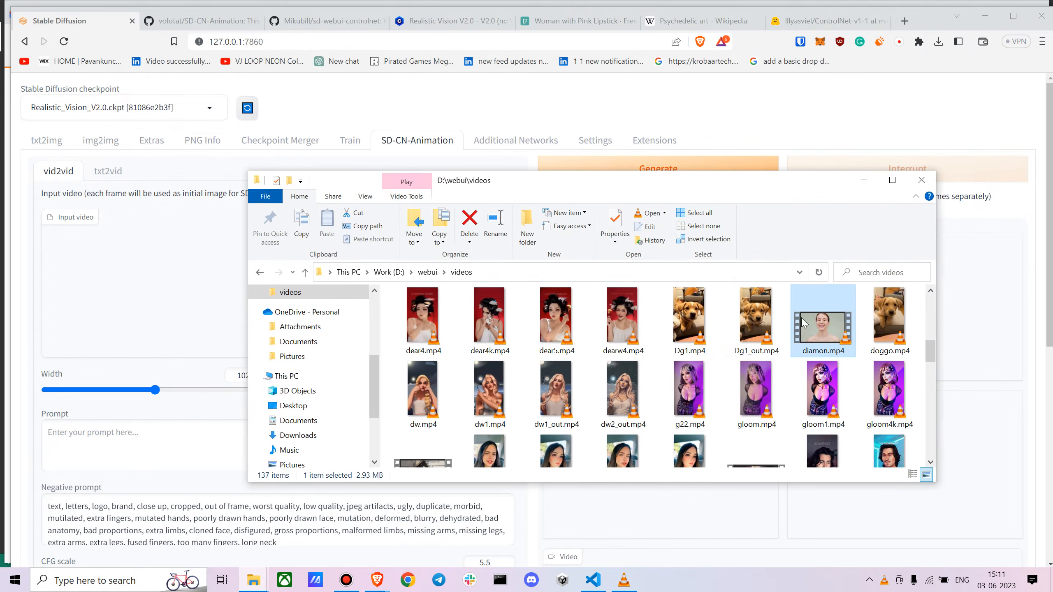
pyautogui.moveTo(619, 313); pyautogui.dragTo(132, 306)
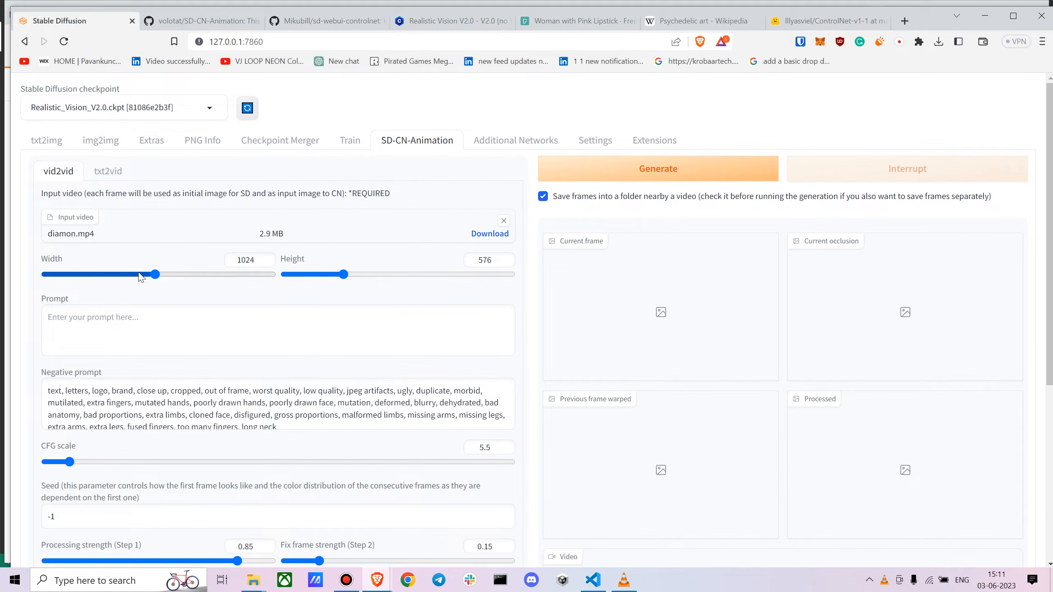
# - Set the vid2vid sampling method to DPM++ 2M SDE Karras
pyautogui.scroll(-1, 150, 290)
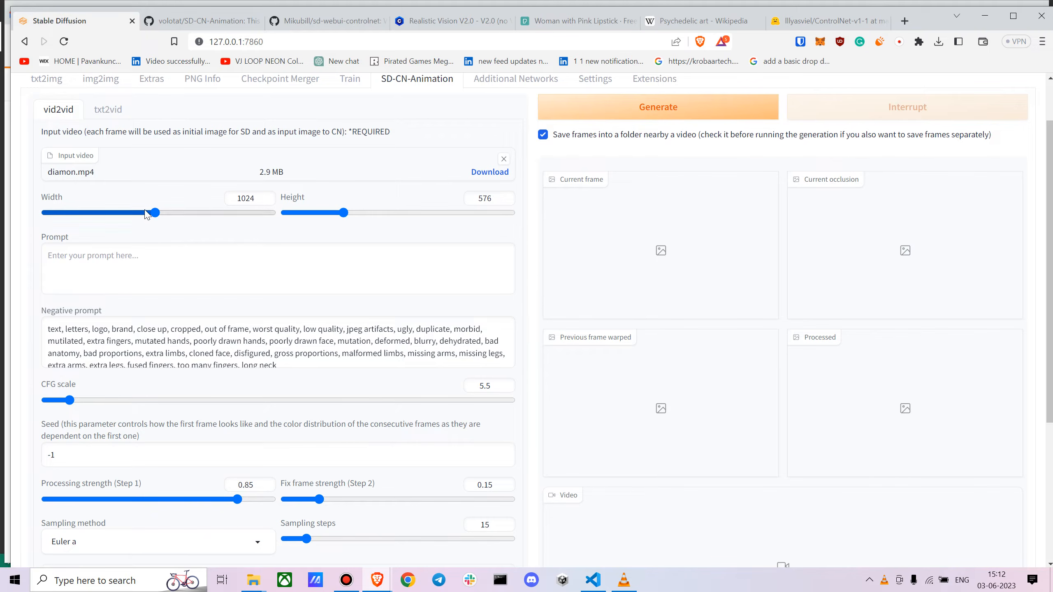
pyautogui.scroll(-3, 423, 256)
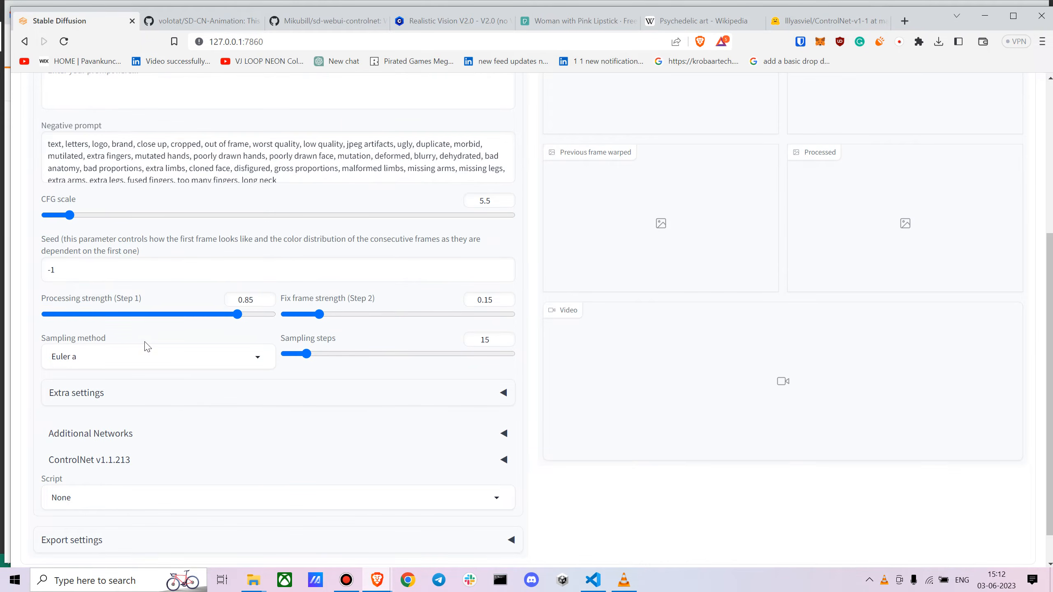
pyautogui.click(144, 362)
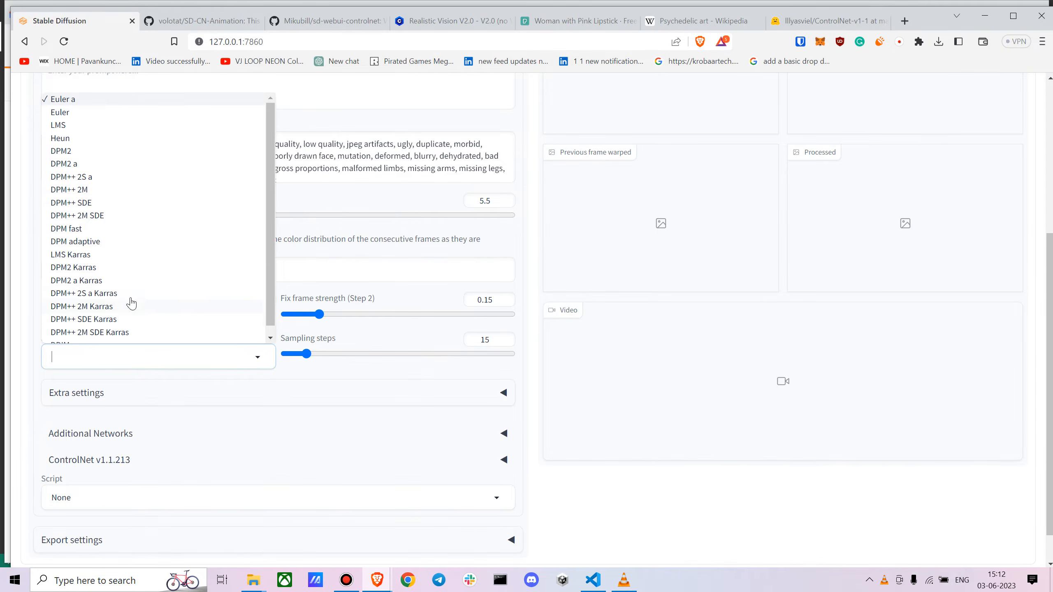
pyautogui.scroll(4, 86, 254)
pyautogui.scroll(-3, 174, 282)
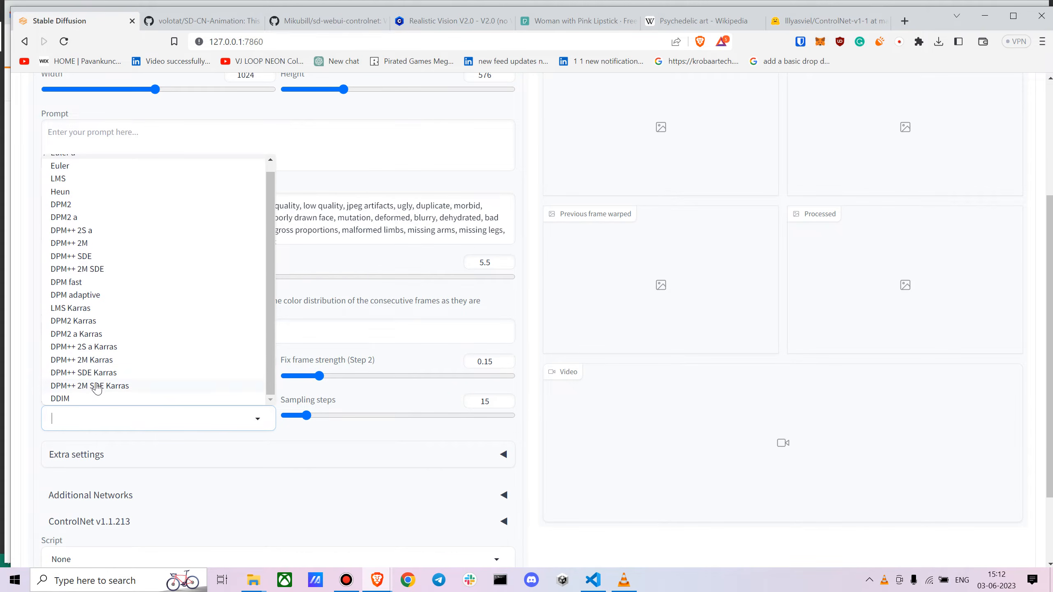
pyautogui.click(99, 386)
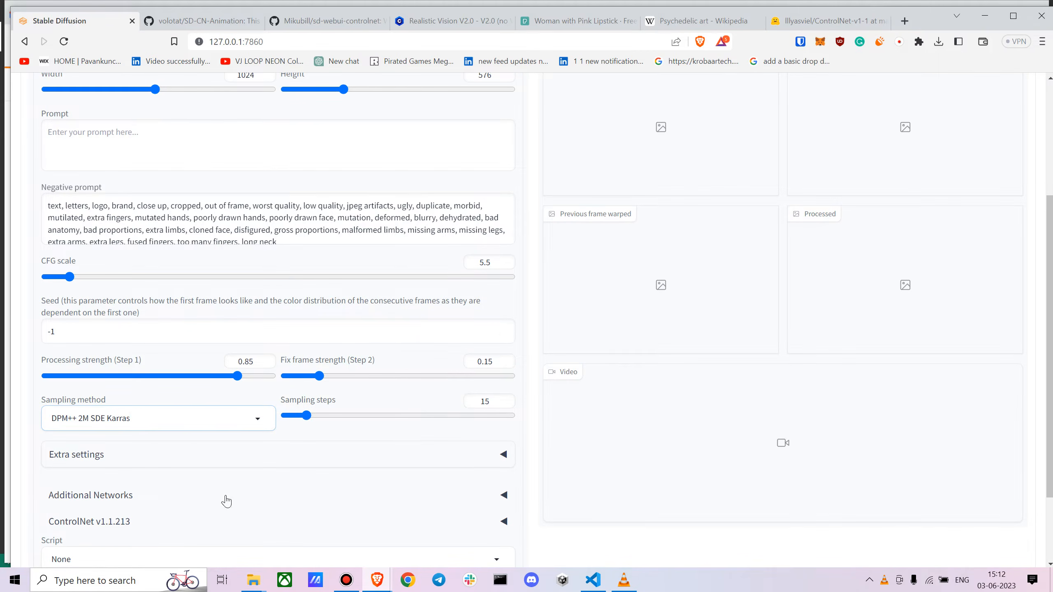
# - Enable ControlNet Unit 0 and choose Tile as its control type
pyautogui.scroll(-3, 200, 485)
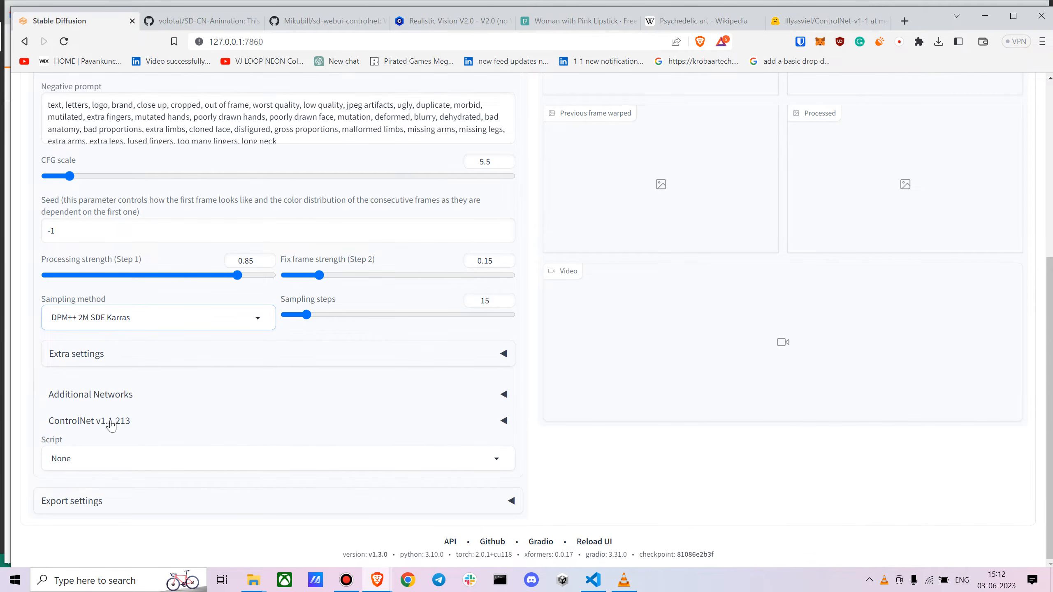
pyautogui.click(108, 420)
pyautogui.scroll(-3, 337, 377)
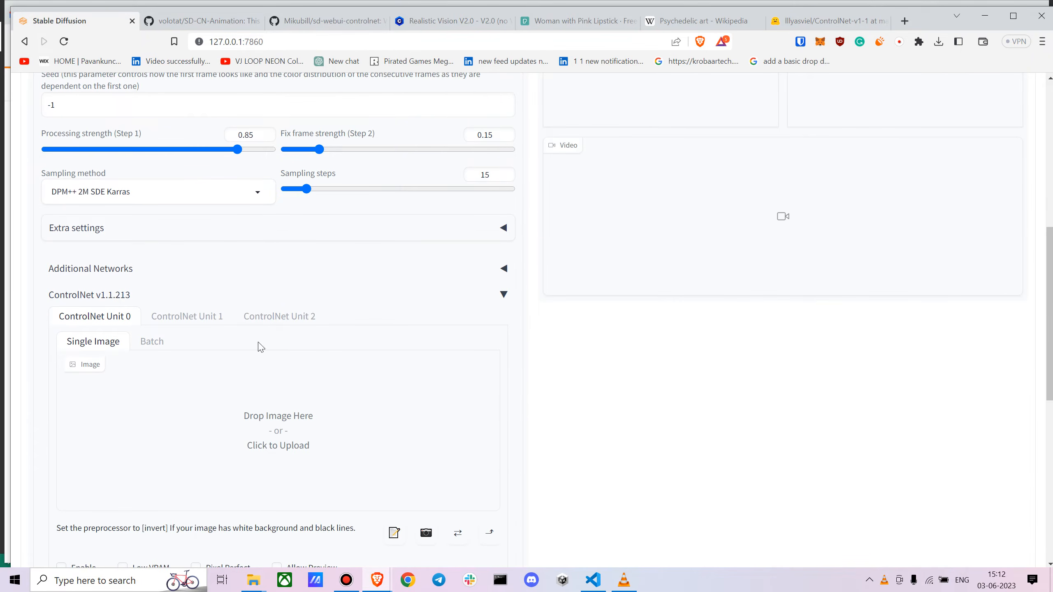
pyautogui.scroll(-5, 183, 291)
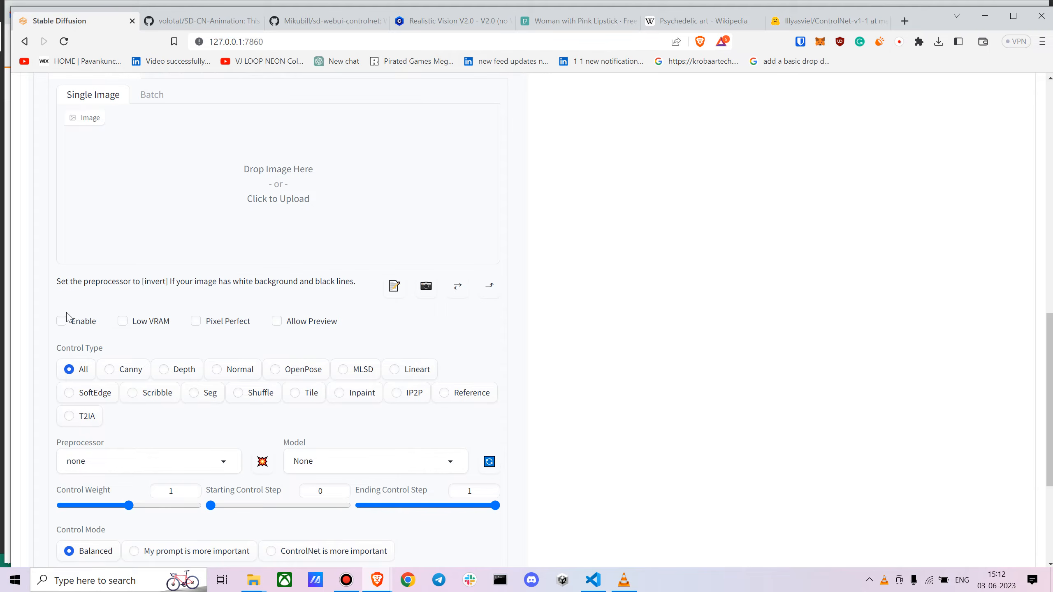
pyautogui.click(70, 328)
pyautogui.click(298, 397)
pyautogui.scroll(-3, 183, 360)
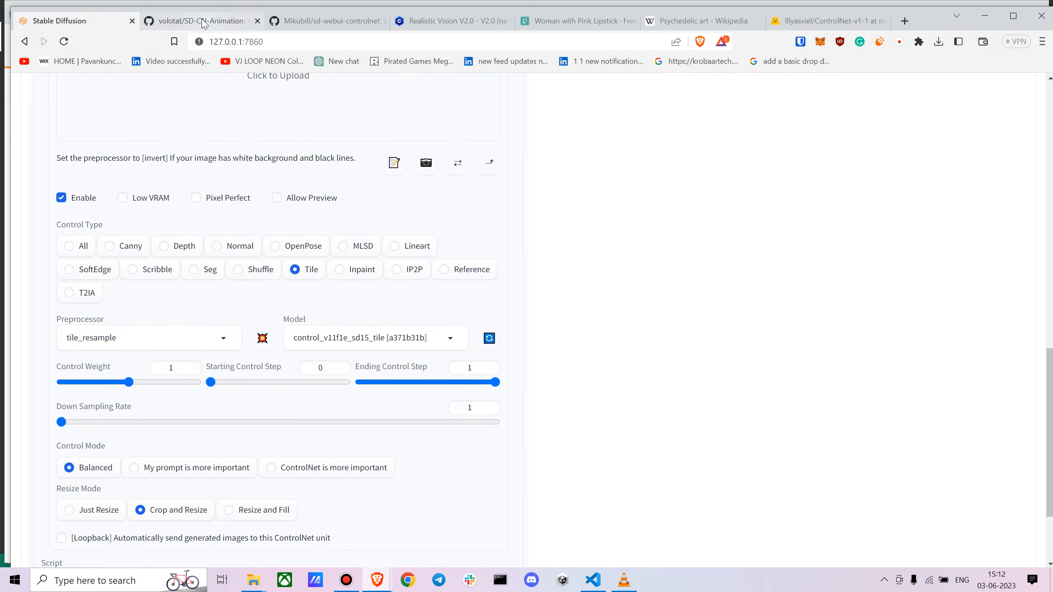
# - Check the recommended ControlNet parameters in the SD-CN-Animation readme and set ControlNet Unit 0's resize mode to Just Resize
pyautogui.click(249, 21)
pyautogui.scroll(10, 485, 272)
pyautogui.scroll(4, 477, 274)
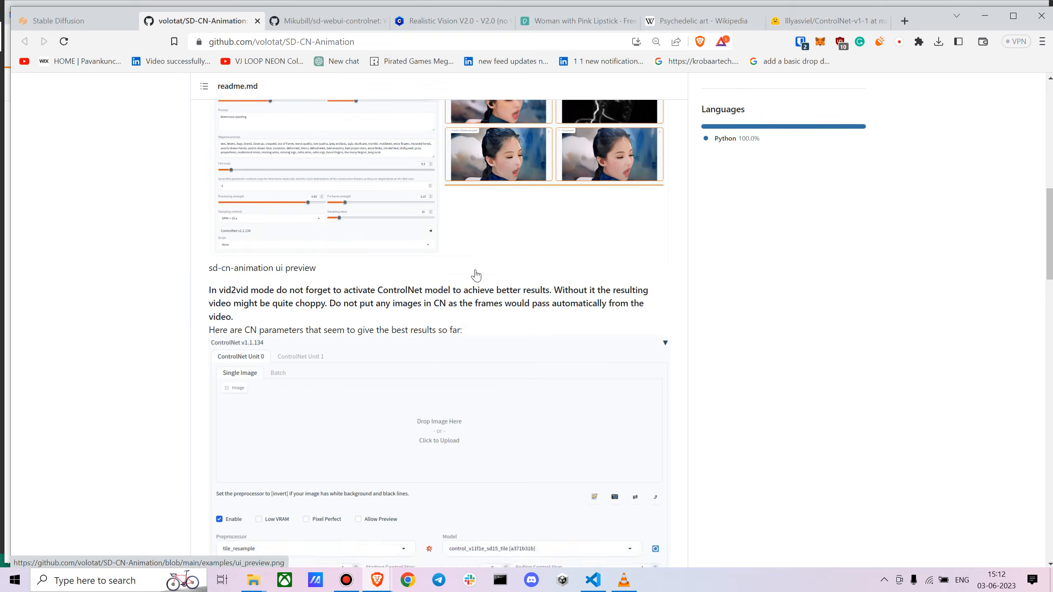
pyautogui.scroll(-5, 452, 265)
pyautogui.scroll(2, 282, 231)
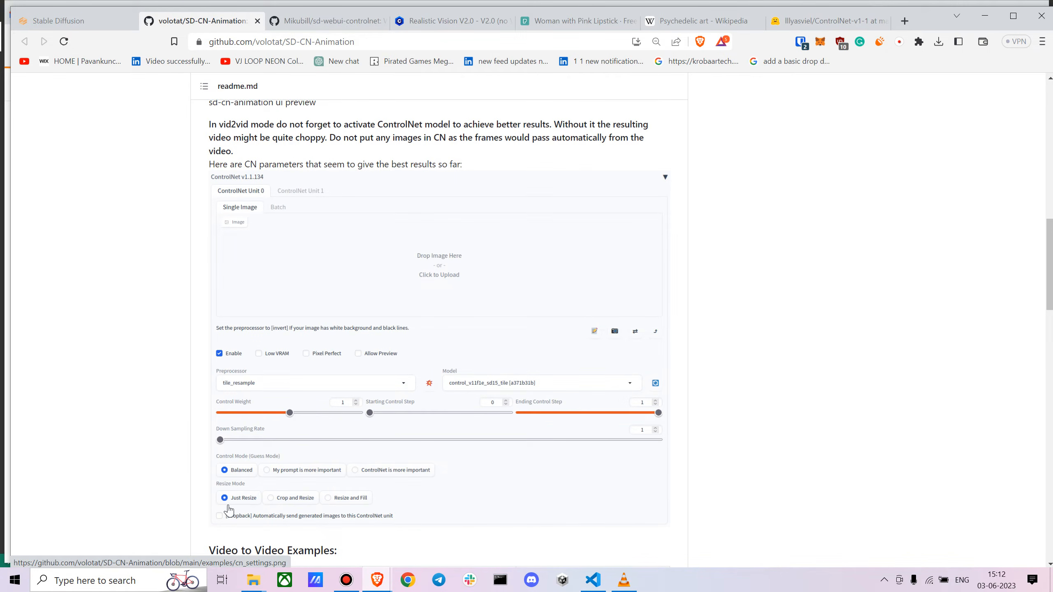
pyautogui.click(62, 19)
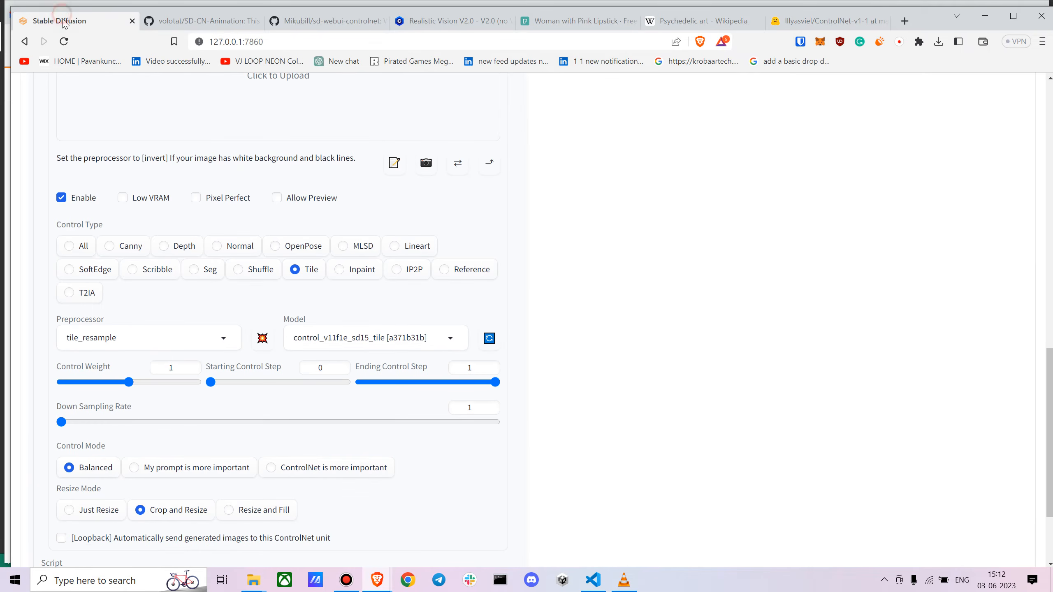
pyautogui.click(68, 512)
# - Enter the vid2vid prompt "(Purple hair), (watercolor painting)"
pyautogui.scroll(20, 202, 402)
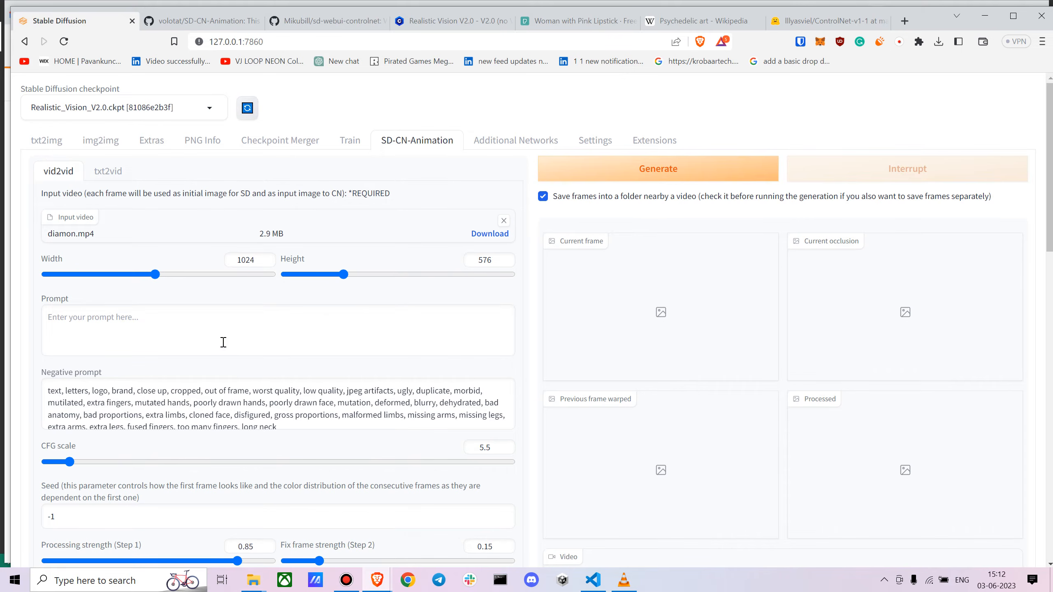
pyautogui.click(194, 329)
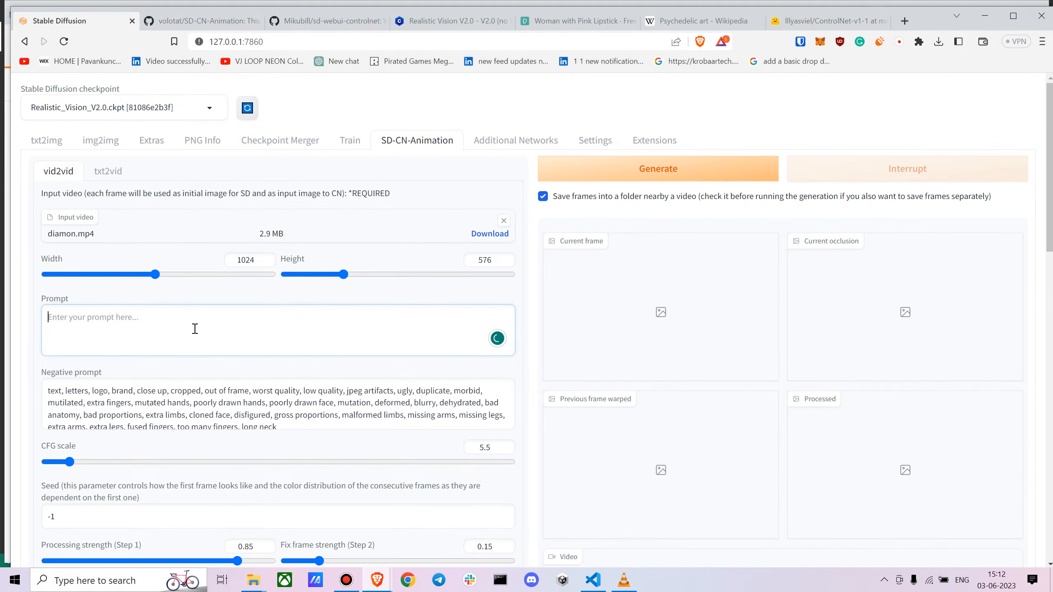
pyautogui.write('(')
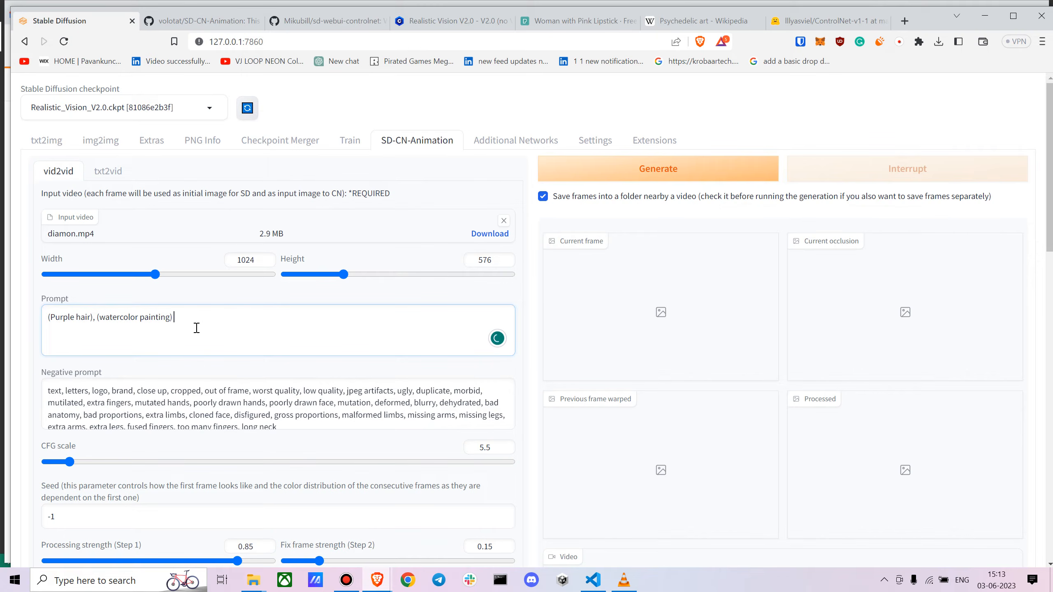
# - Add a comma at the end of the negative prompt and copy the negative prompt of the bald man's portrait on Civitai
pyautogui.scroll(-1, 303, 397)
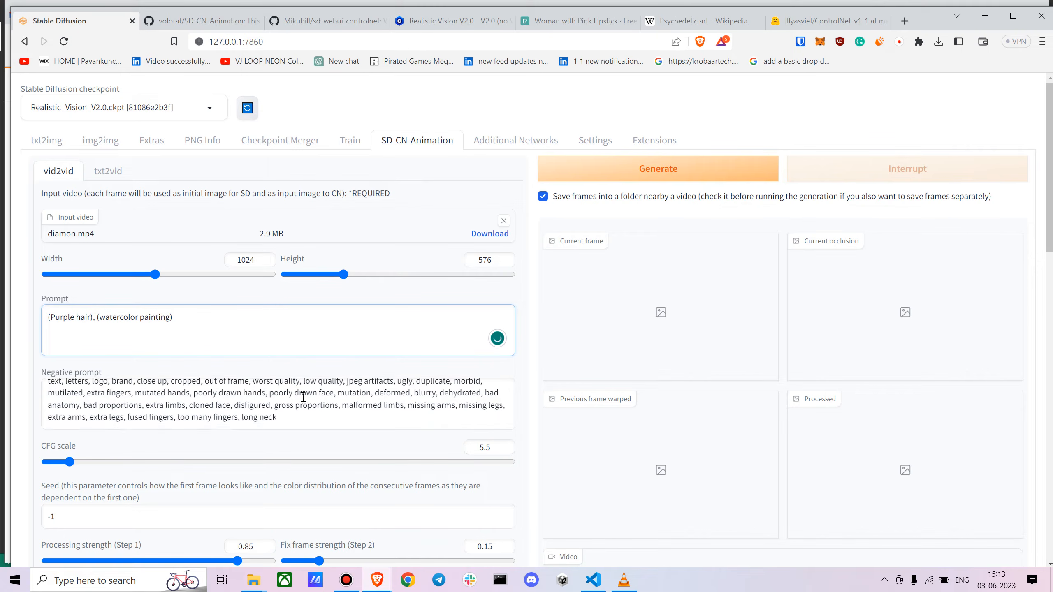
pyautogui.click(292, 421)
pyautogui.write(',')
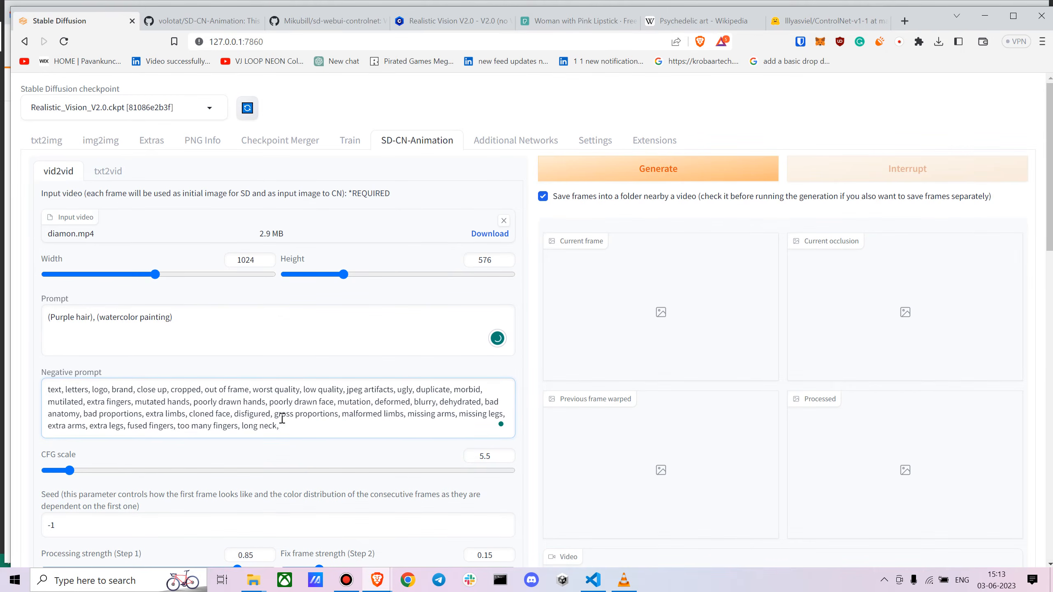
pyautogui.click(423, 21)
pyautogui.click(297, 337)
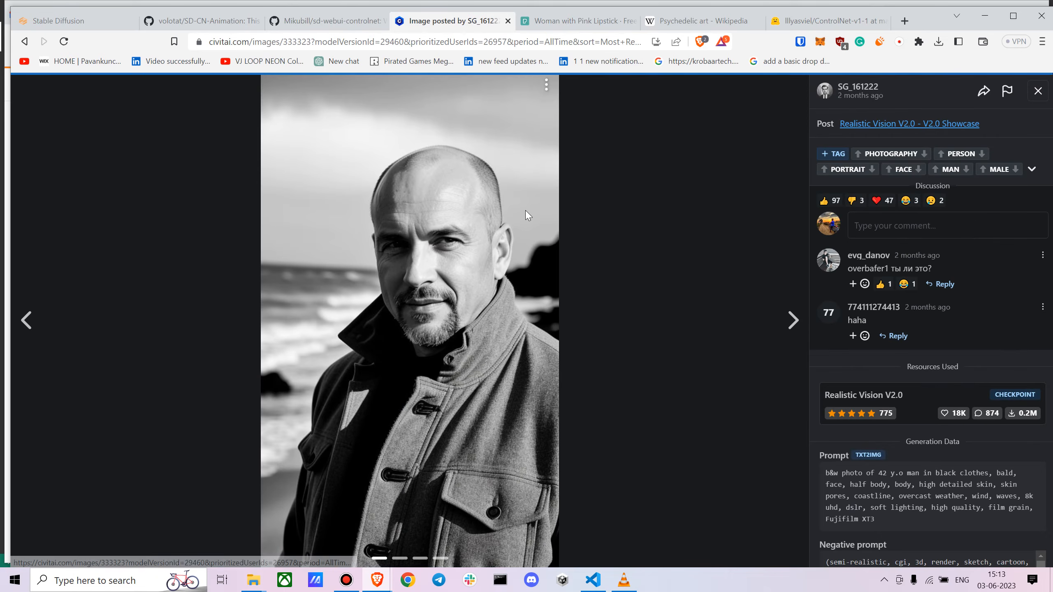
pyautogui.scroll(-3, 835, 386)
pyautogui.moveTo(822, 420); pyautogui.dragTo(910, 485)
pyautogui.hotkey('ctrl', 'c')
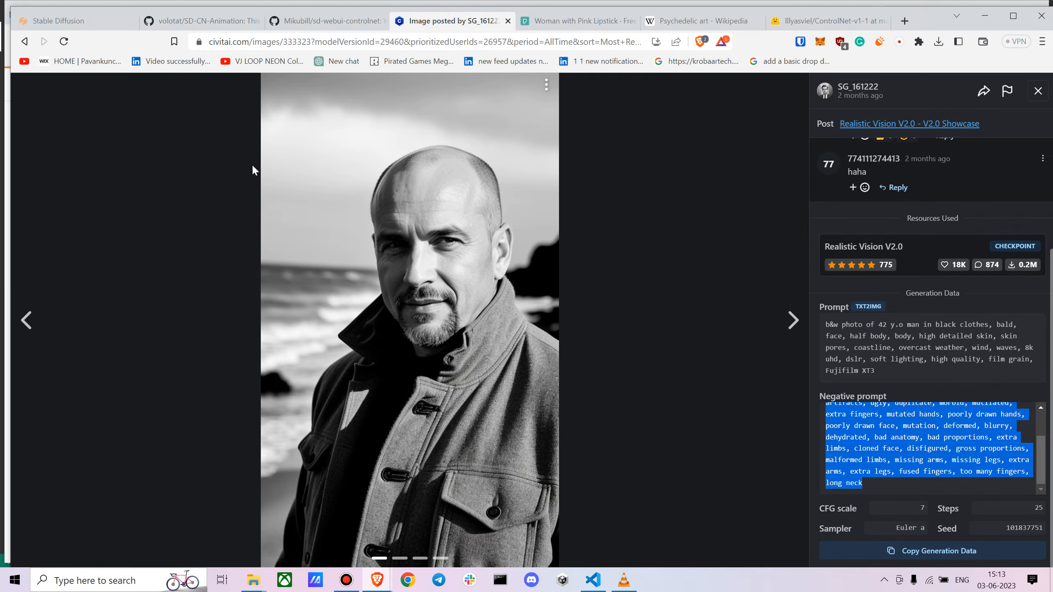
# - Append the copied Civitai negative prompt to the end of the vid2vid negative prompt
pyautogui.click(60, 20)
pyautogui.scroll(-1, 303, 392)
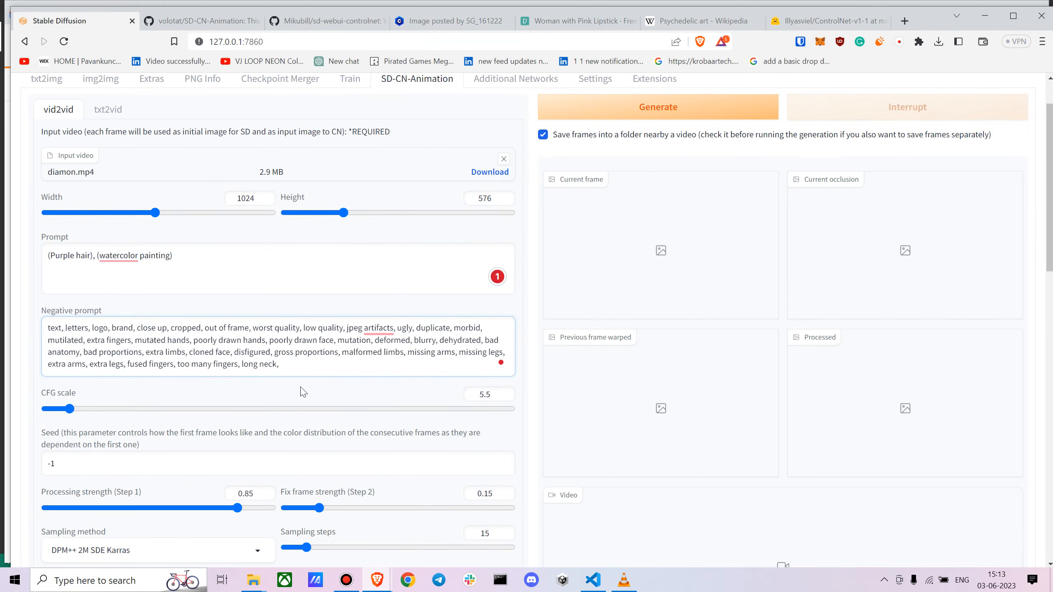
pyautogui.hotkey('ctrl', 'v')
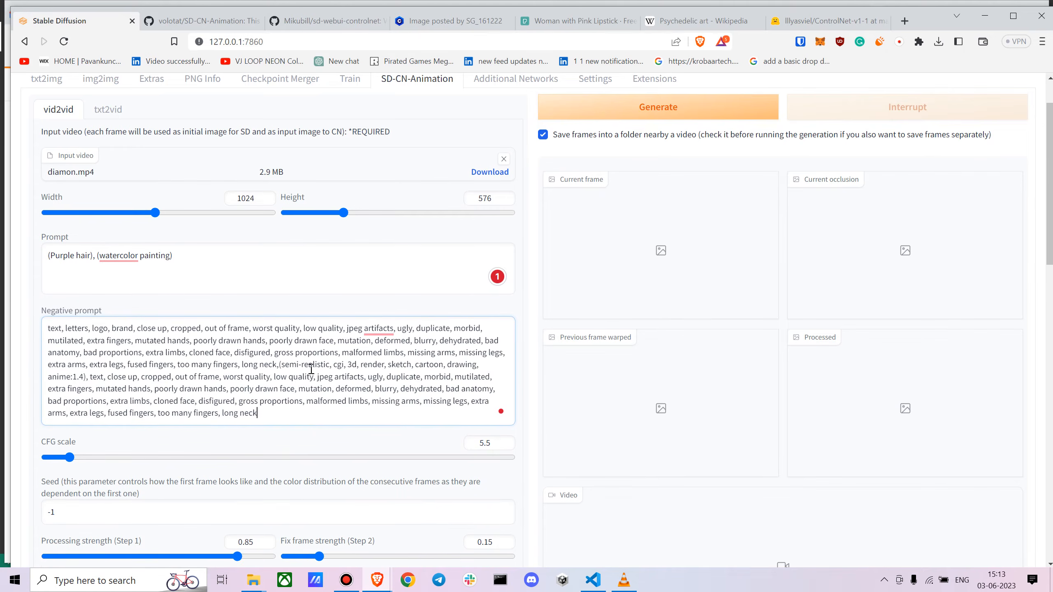
# - Start the vid2vid generation of diamon.mp4 with saving frames into a folder enabled
pyautogui.scroll(-1, 306, 365)
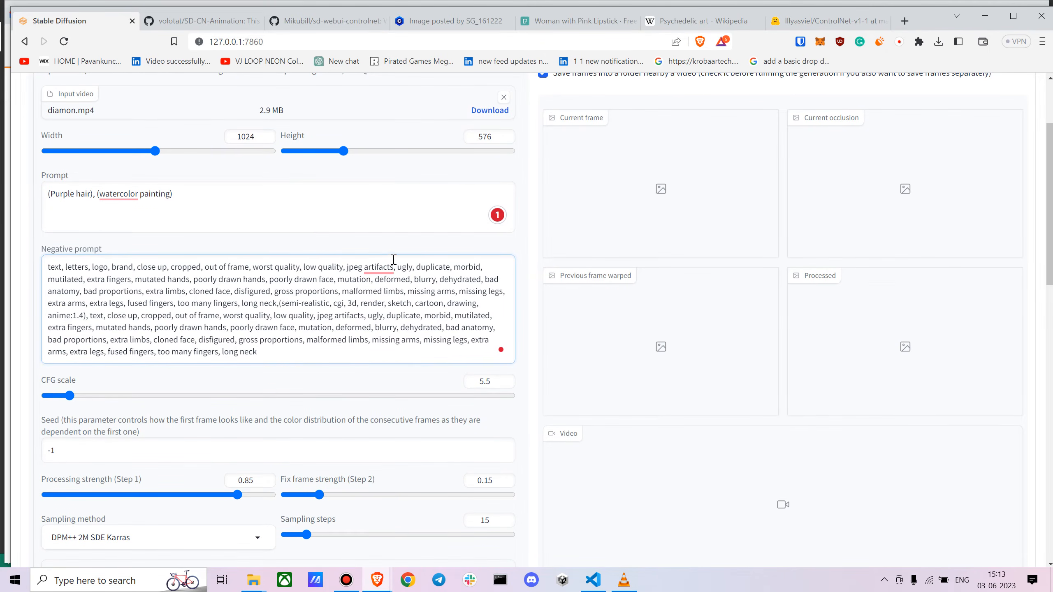
pyautogui.scroll(2, 257, 215)
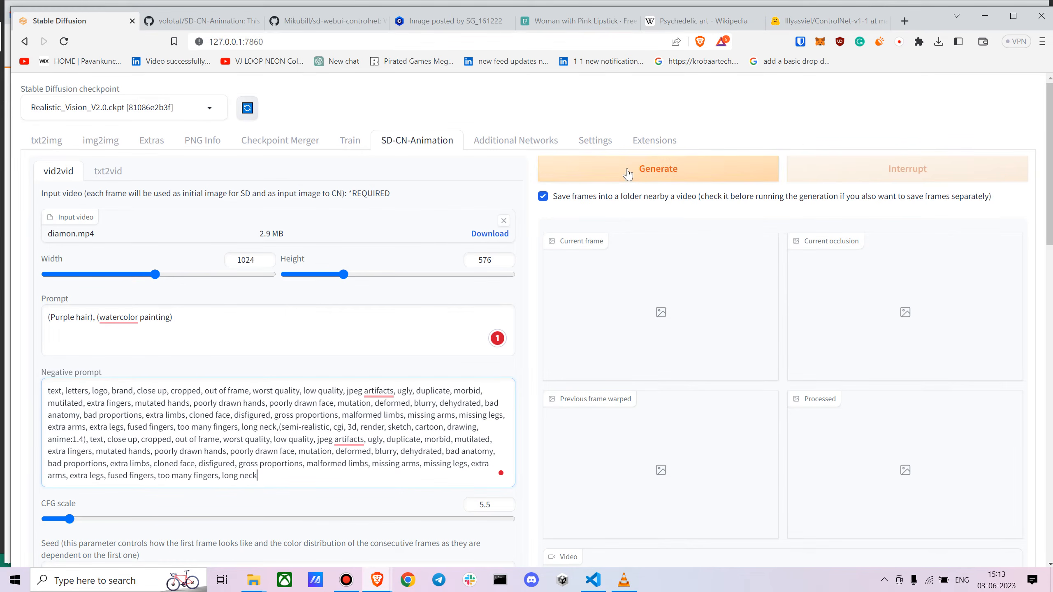
pyautogui.click(543, 196)
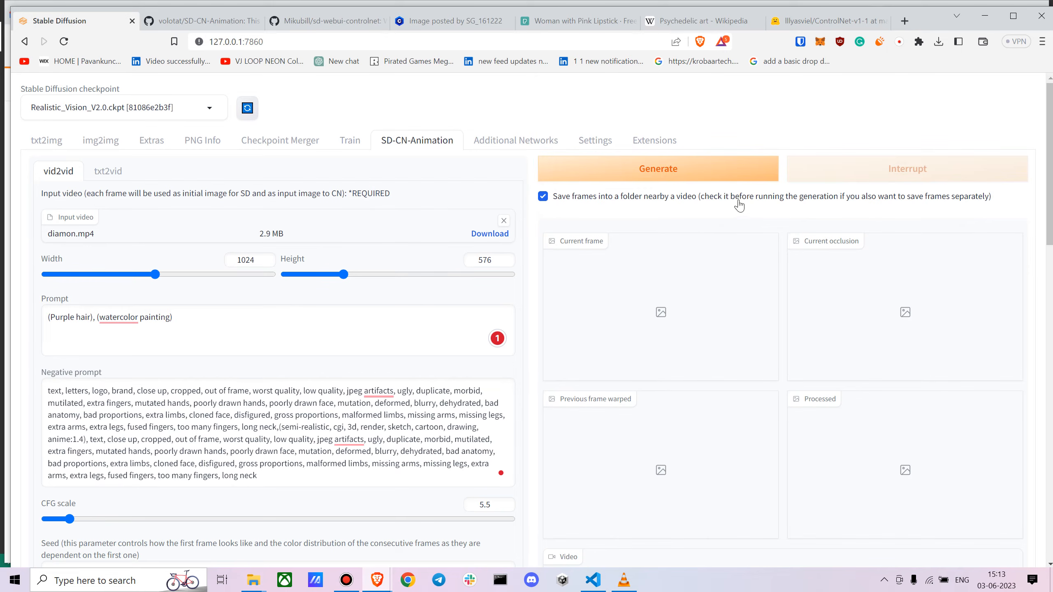
pyautogui.click(650, 169)
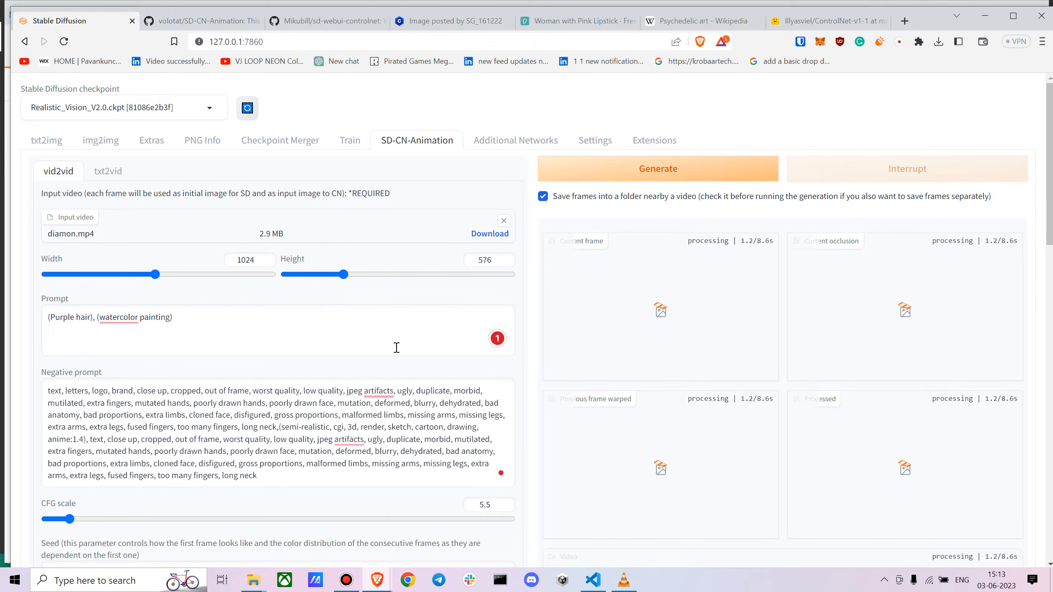
# - Switch to Visual Studio Code and check the generation's progress in the terminal output
pyautogui.click(593, 580)
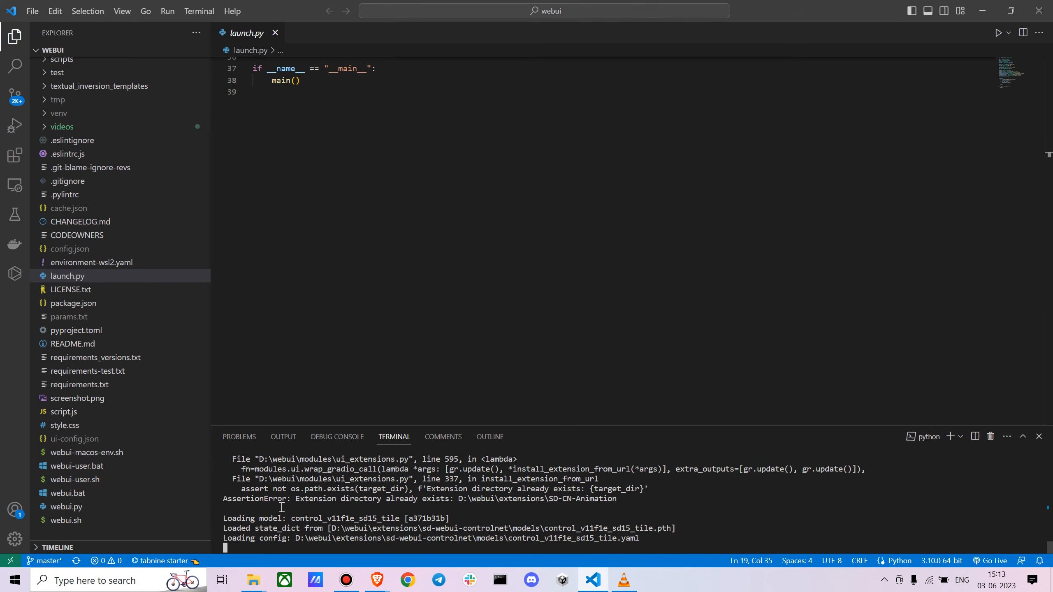
pyautogui.scroll(3, 332, 500)
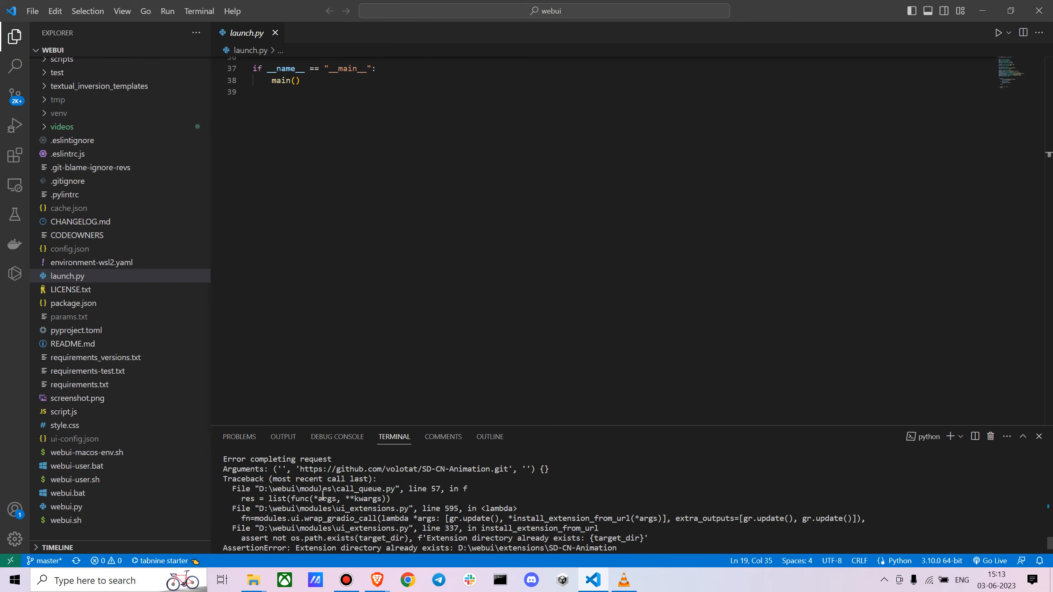
pyautogui.scroll(-5, 322, 495)
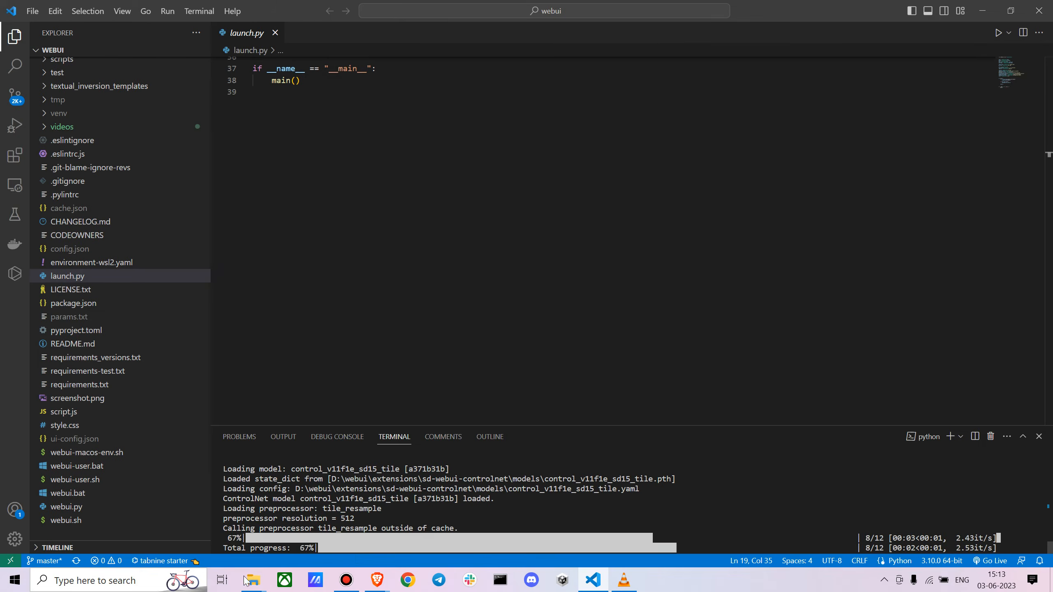
# - Switch to File Explorer and open the frame folder 2023-06-03_15-13-42 in D:\webui\outputs\sd-cn-animation\vid2vid
pyautogui.moveTo(254, 580)
pyautogui.click(186, 525)
pyautogui.scroll(3, 414, 324)
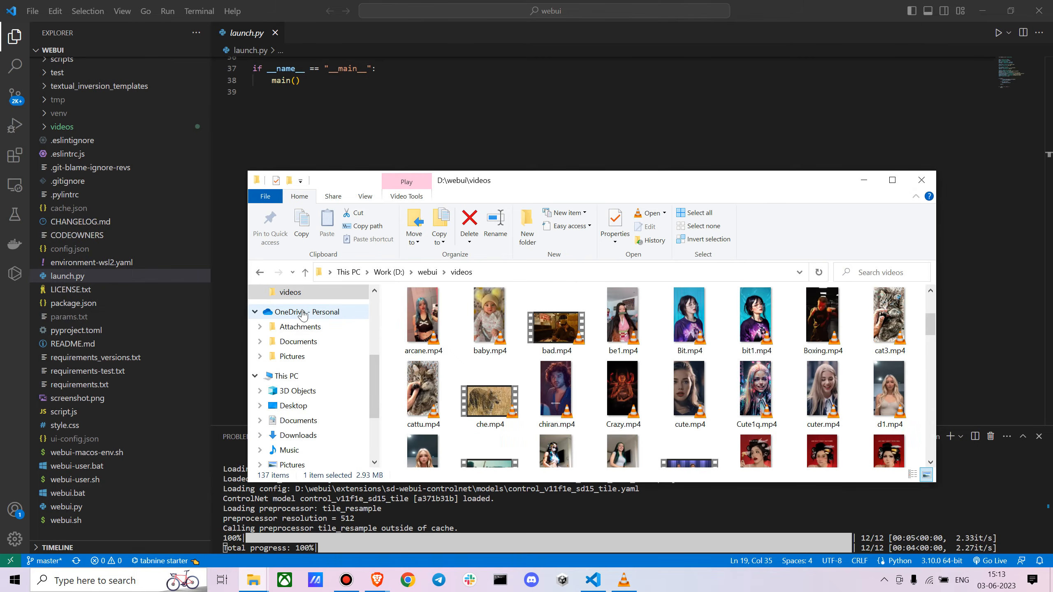
pyautogui.click(427, 274)
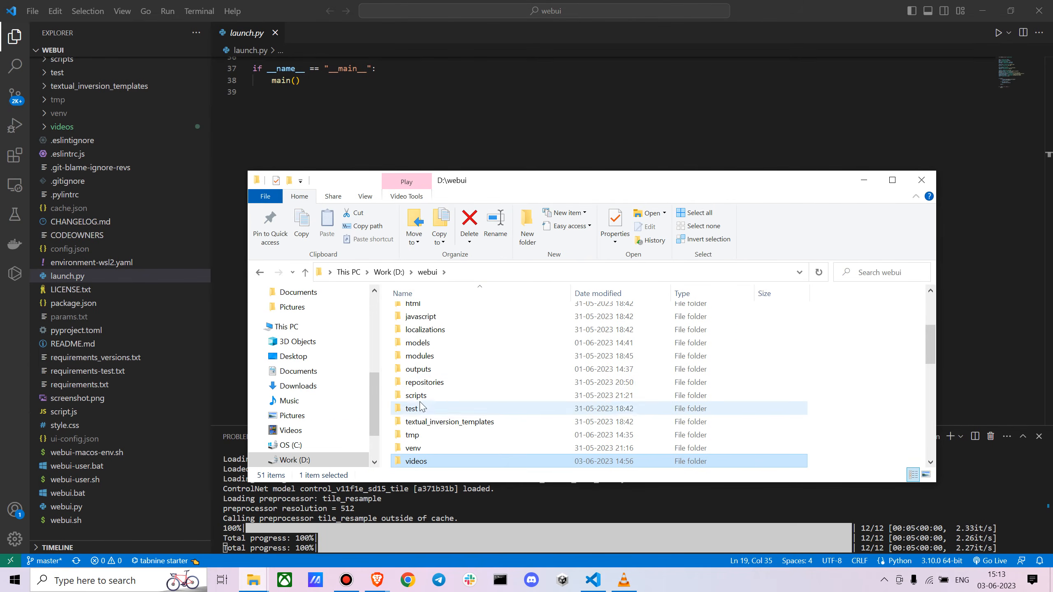
pyautogui.click(420, 374)
pyautogui.doubleClick(420, 372)
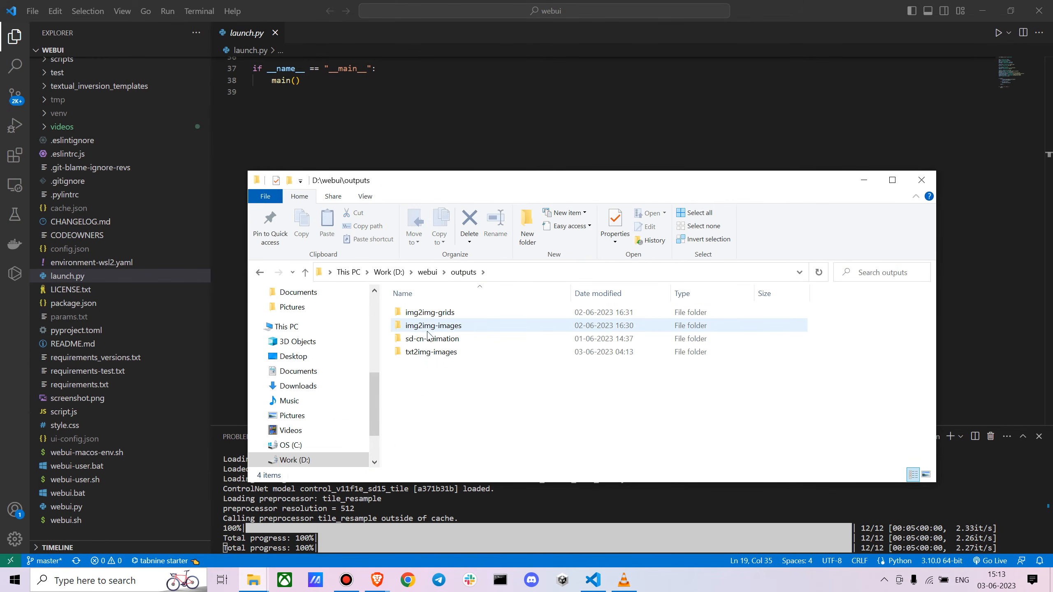
pyautogui.doubleClick(429, 339)
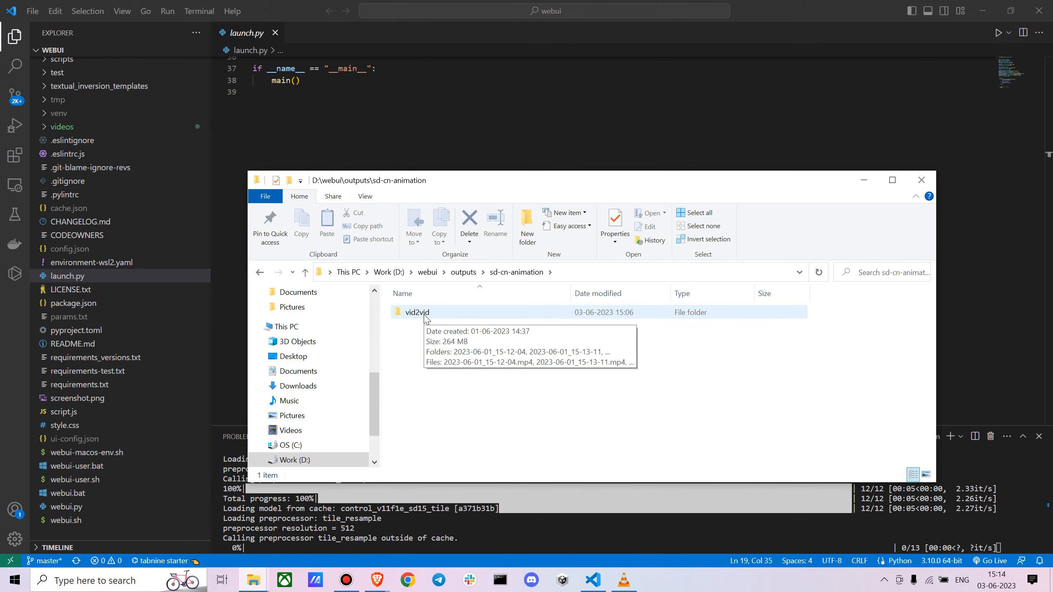
pyautogui.click(424, 318)
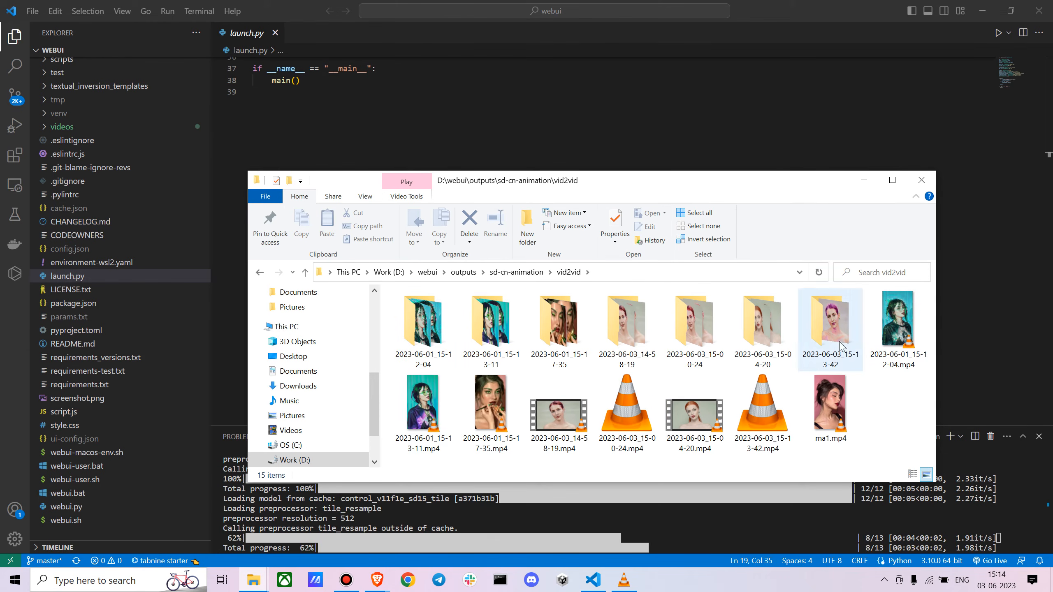
pyautogui.doubleClick(833, 327)
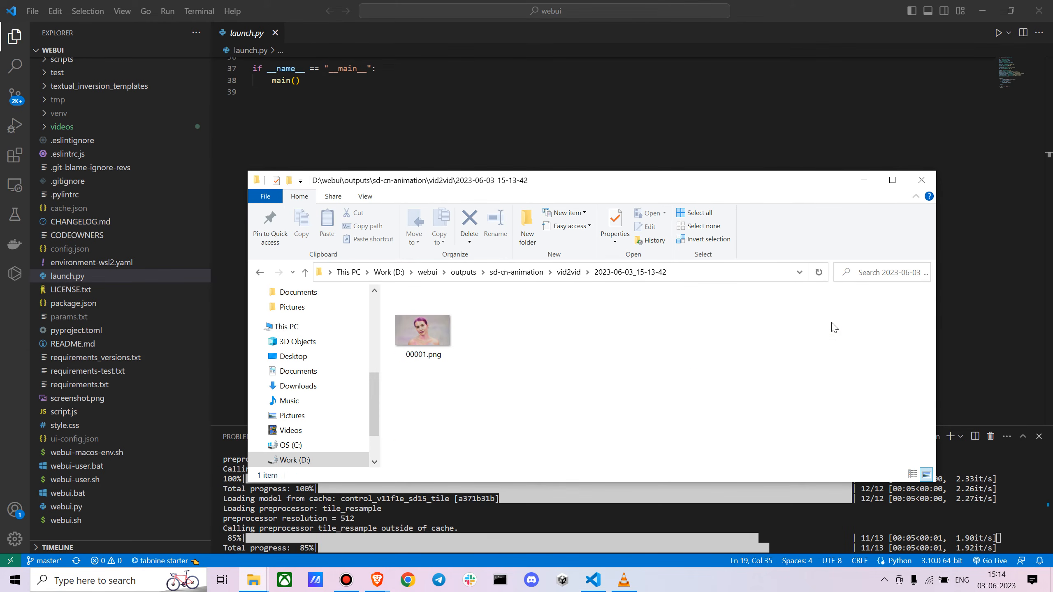
# - View the generated frame 00001.png up close in the image viewer and minimize the viewer
pyautogui.doubleClick(428, 335)
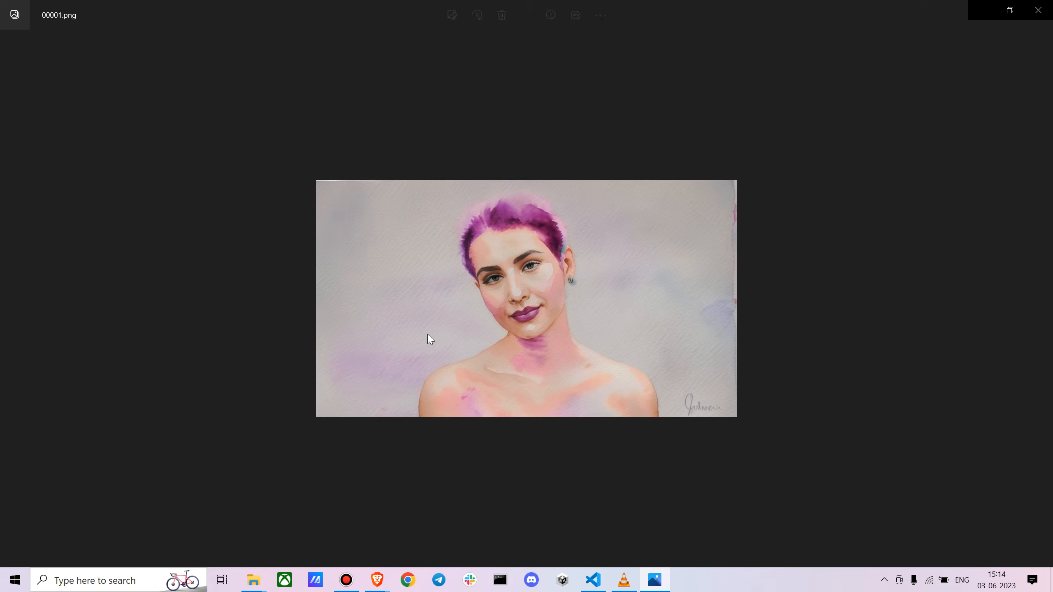
pyautogui.scroll(5, 513, 275)
pyautogui.scroll(-4, 518, 292)
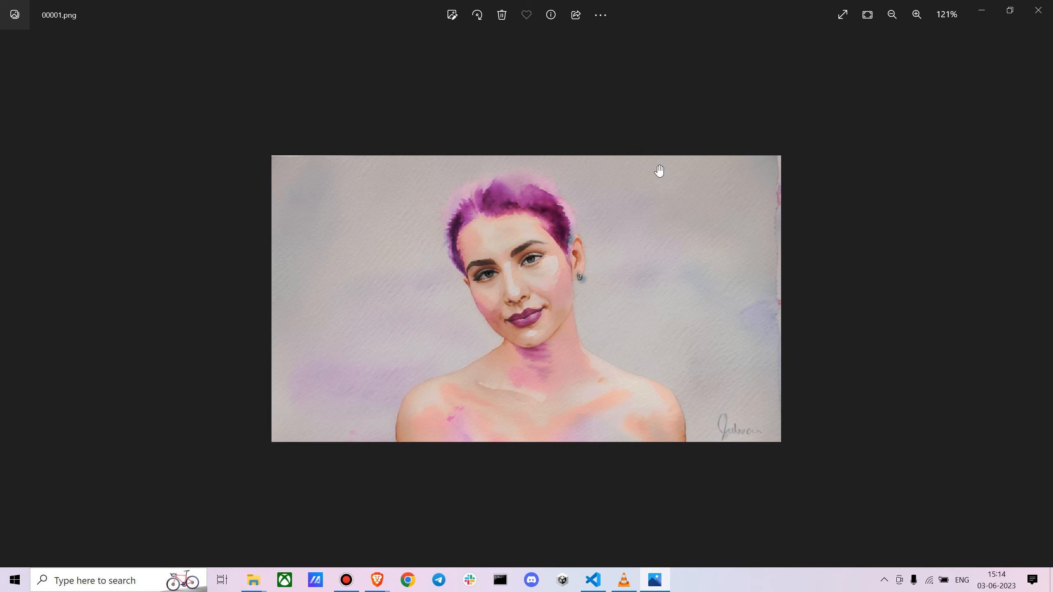
pyautogui.click(984, 8)
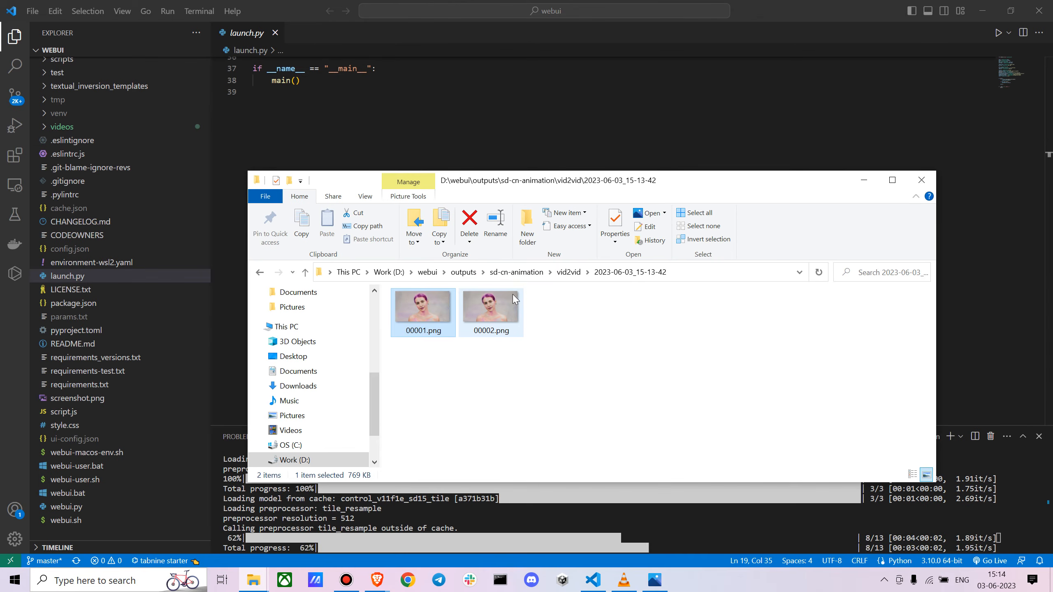
# - Check the frame previews and generation progress in the Stable Diffusion web UI, and return to Visual Studio Code
pyautogui.moveTo(253, 579)
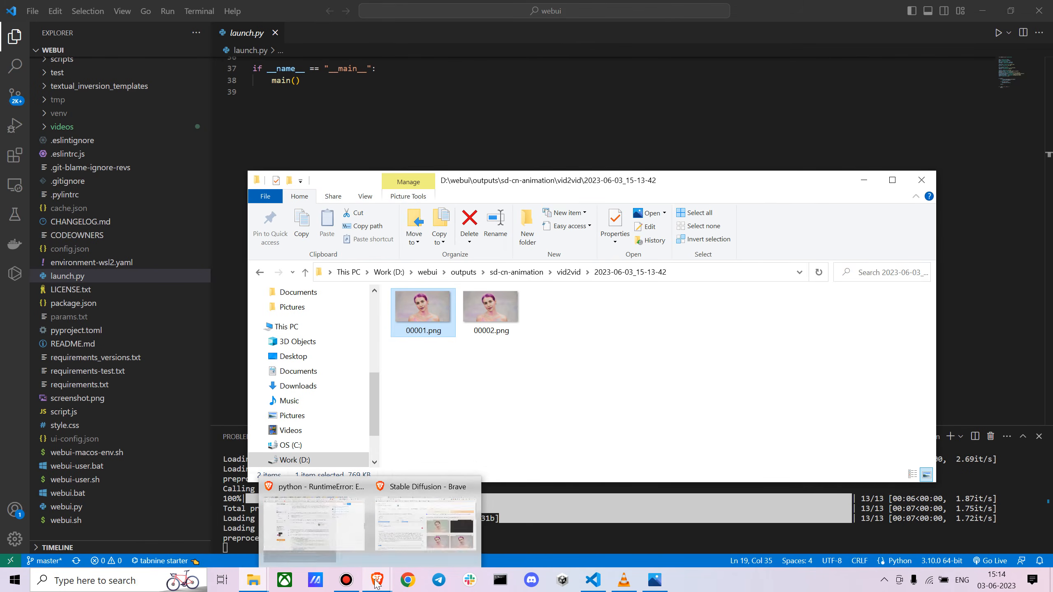
pyautogui.click(443, 535)
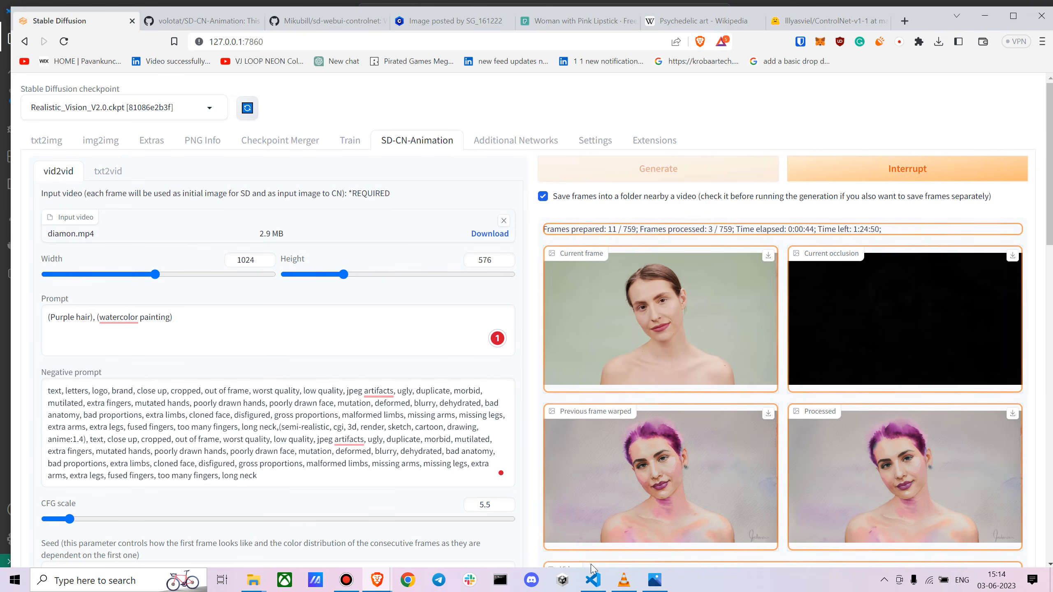
pyautogui.click(593, 580)
# - Bring up both File Explorer windows and move the output frames window up so diamon.mp4 in the videos folder is uncovered
pyautogui.moveTo(254, 580)
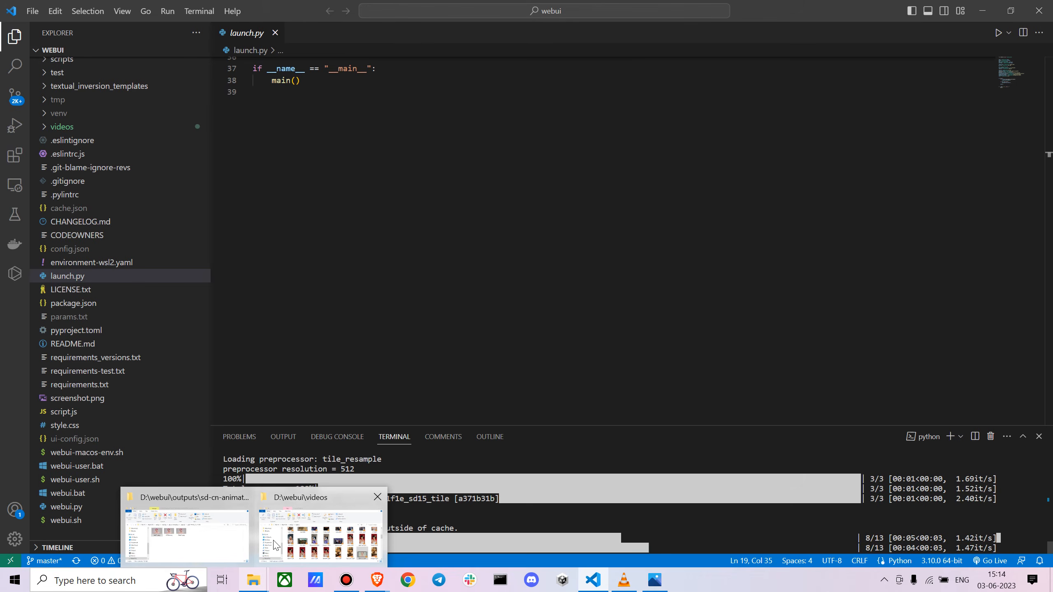
pyautogui.click(187, 535)
pyautogui.moveTo(253, 580)
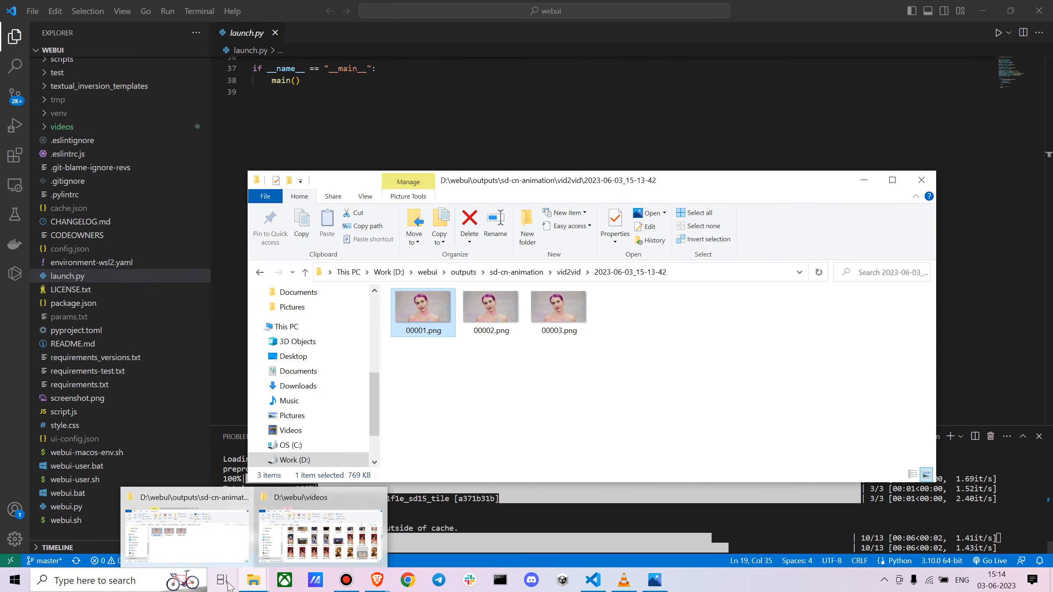
pyautogui.click(314, 529)
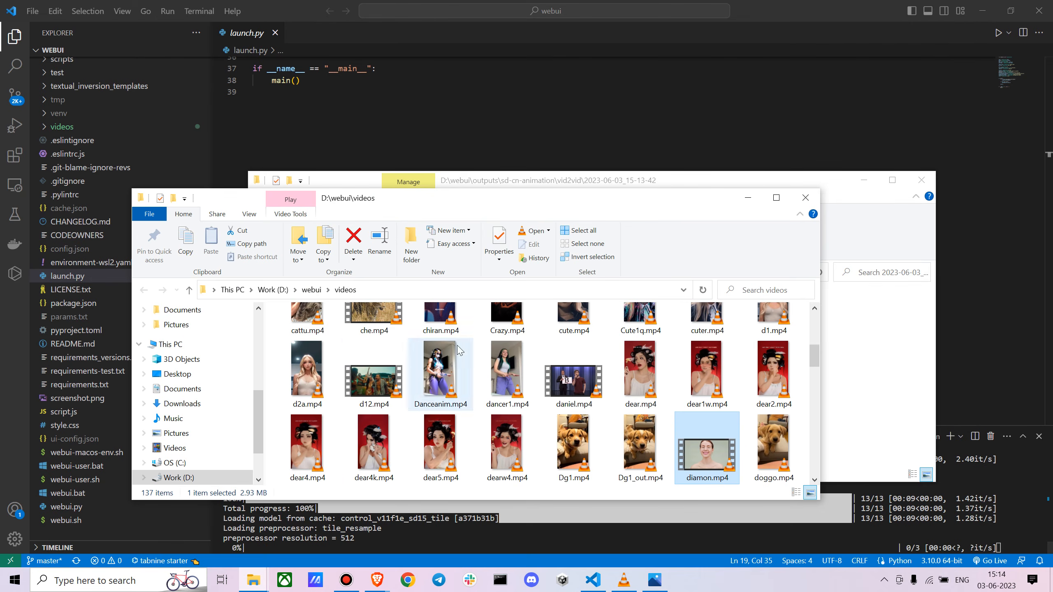
pyautogui.click(730, 182)
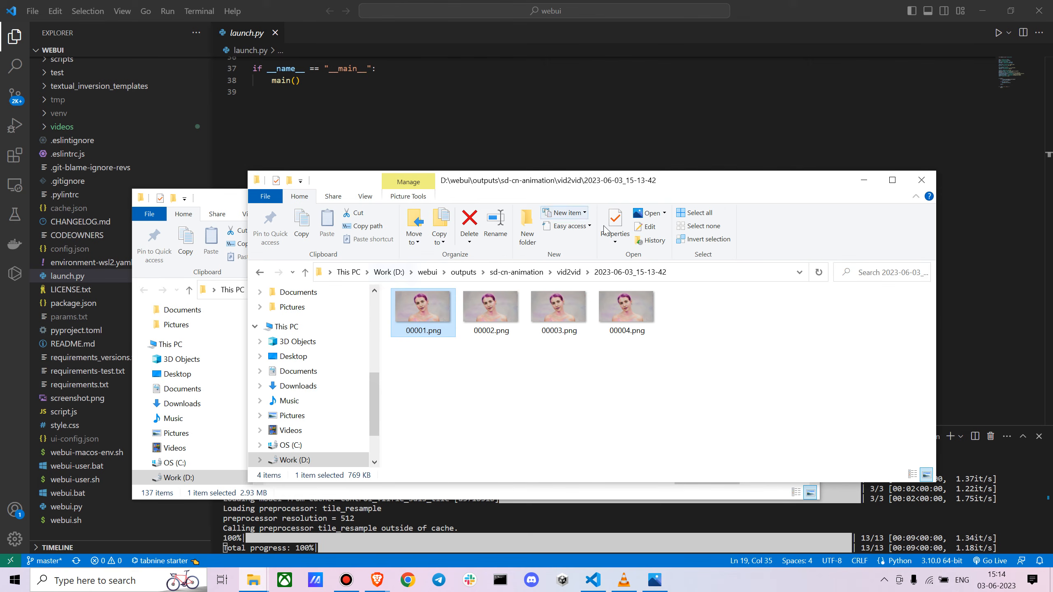
pyautogui.moveTo(713, 185); pyautogui.dragTo(734, 107)
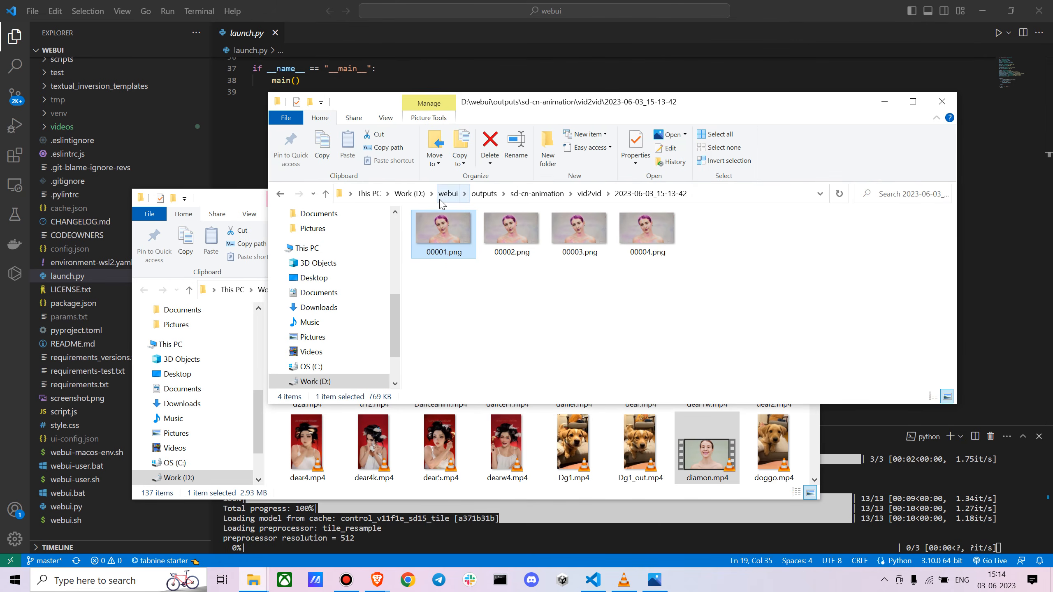